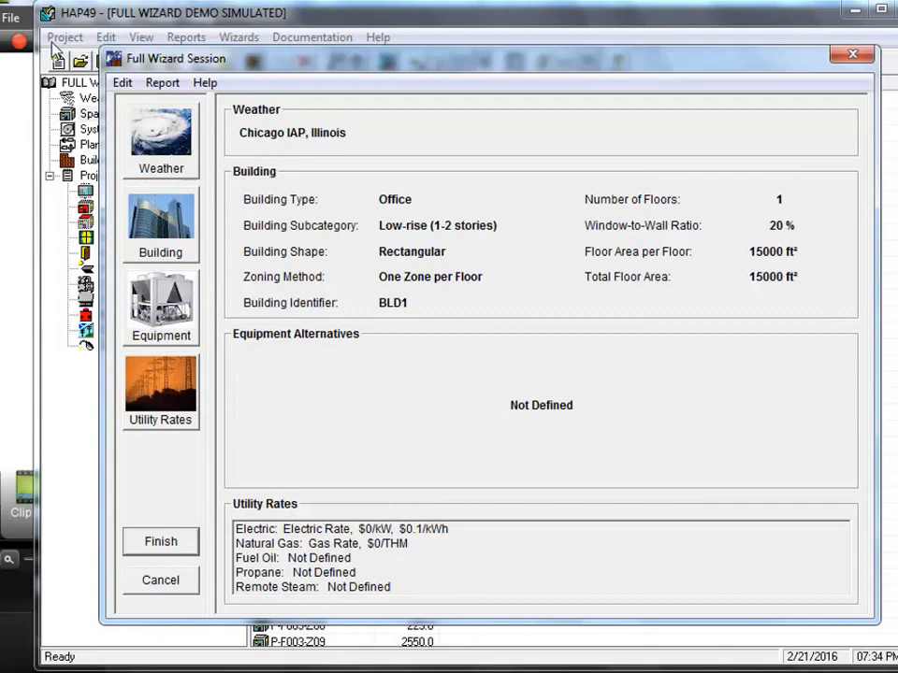
- Set the weather location to St. Louis IAP, Missouri, in the U.S.A. region
left_click(161, 161)
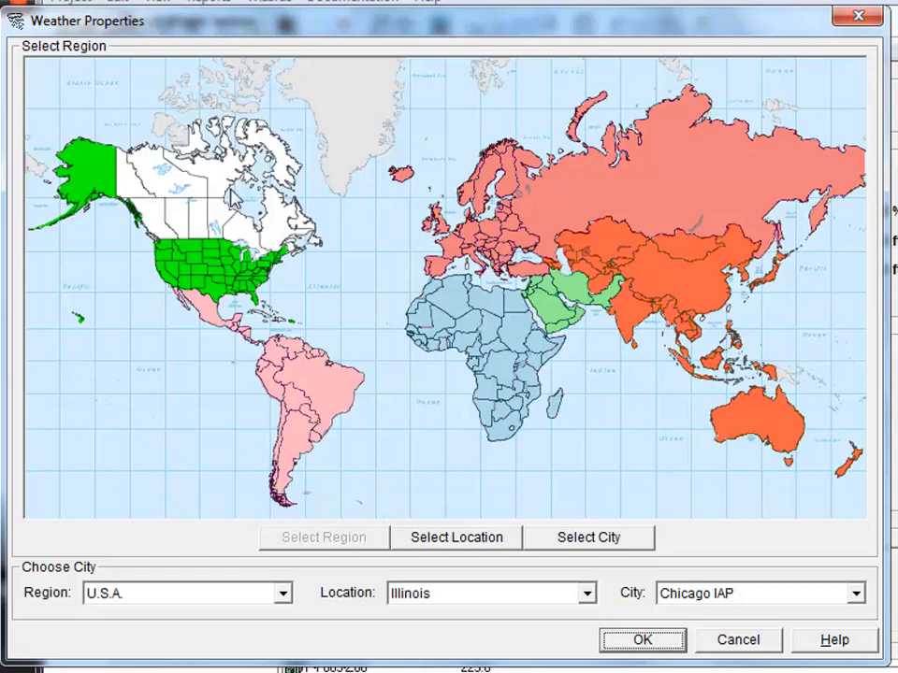
left_click(233, 263)
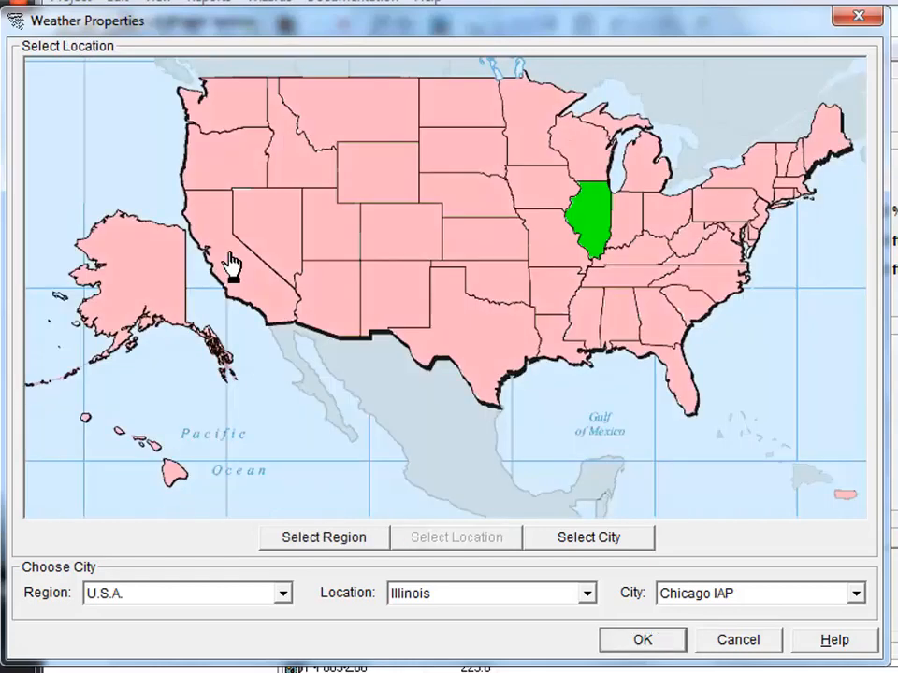
left_click(548, 253)
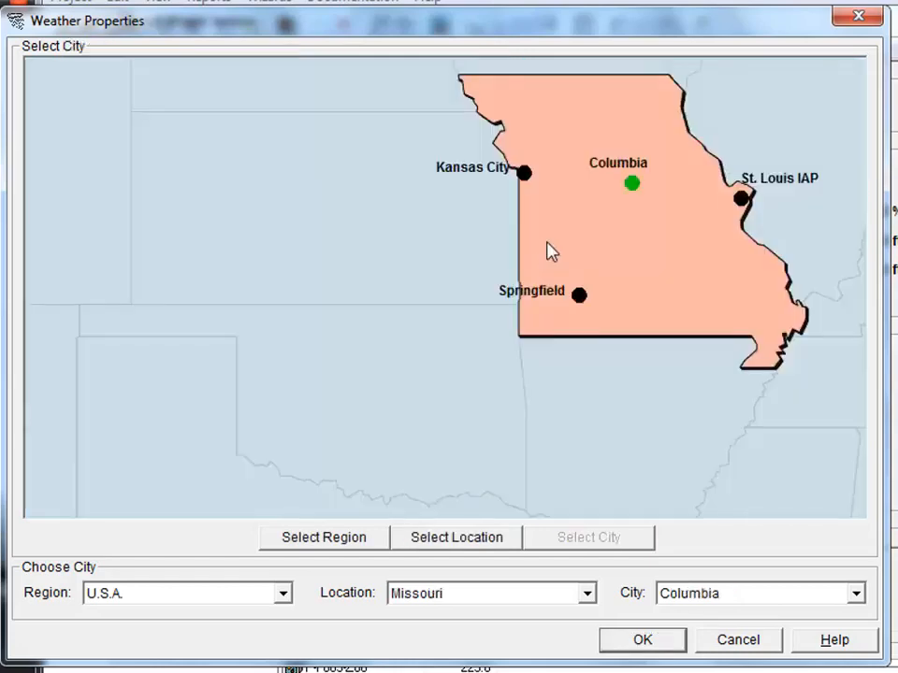
left_click(742, 201)
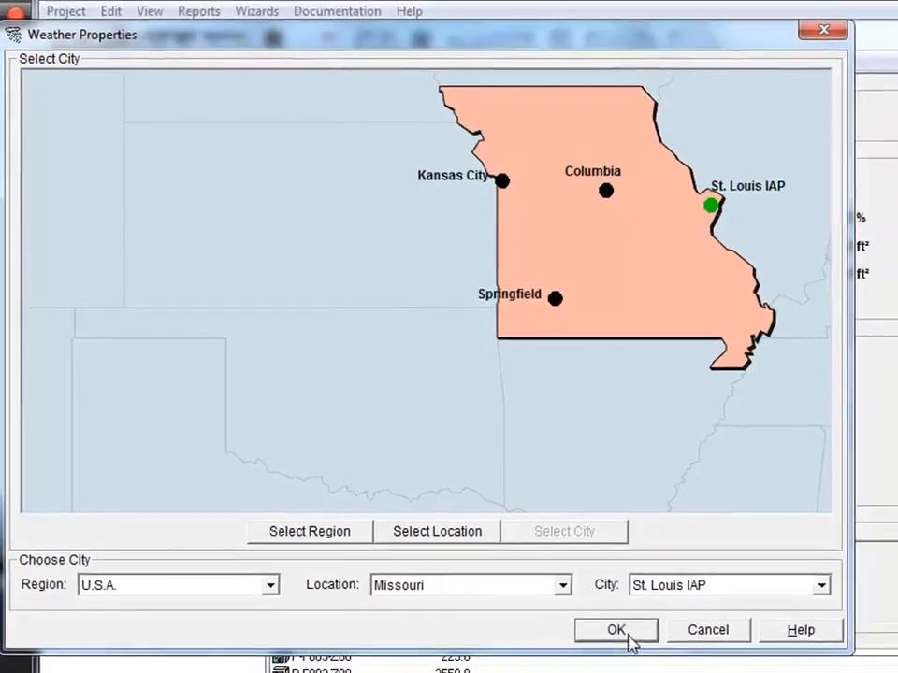
left_click(625, 634)
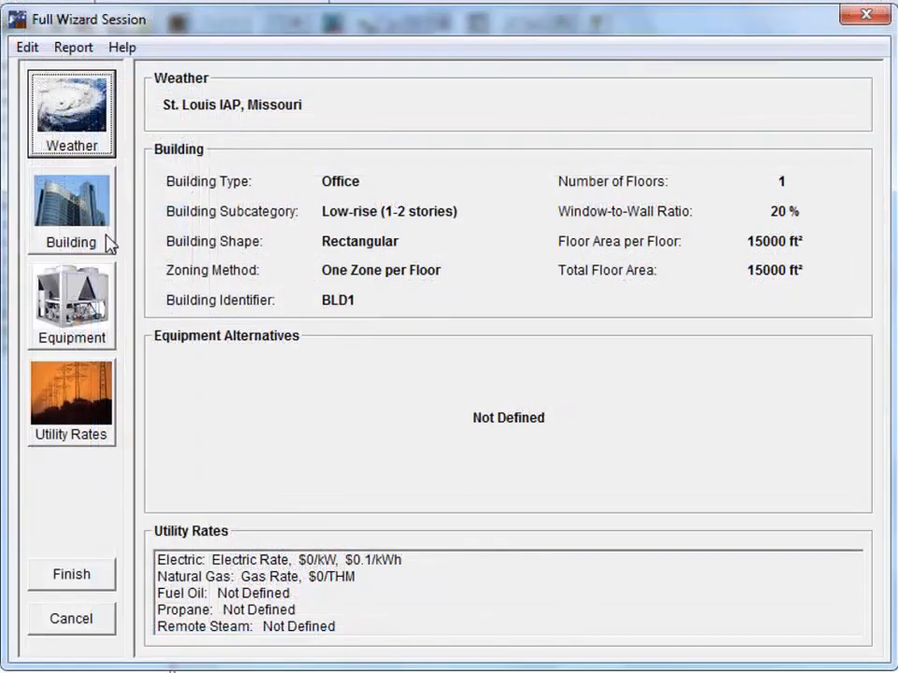
- In the building properties, keep the Office type, choose the Mid-rise (3-6 stories) subcategory and enter P as the building identifier
left_click(103, 237)
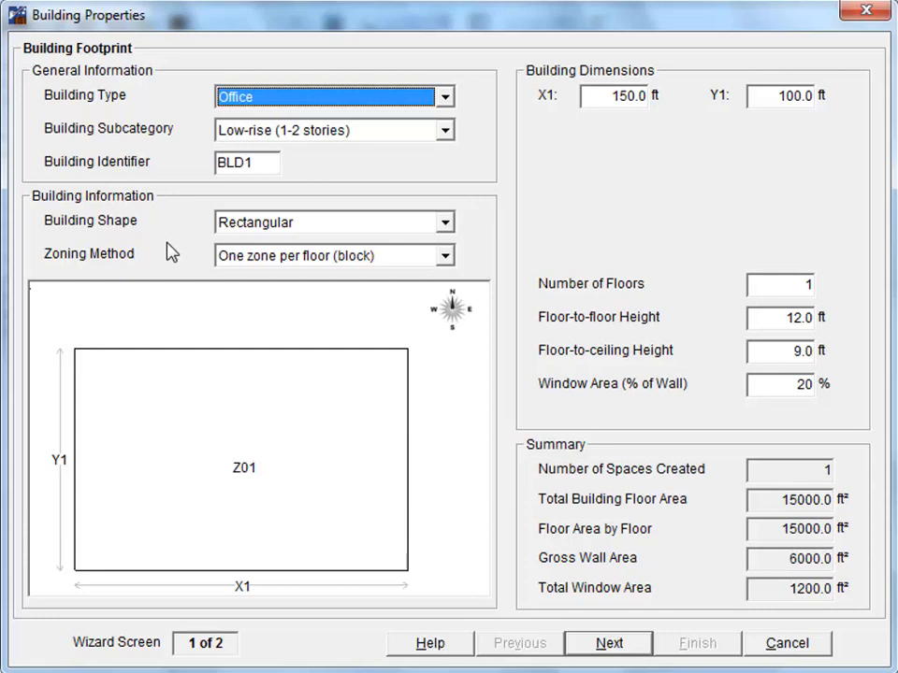
left_click(445, 99)
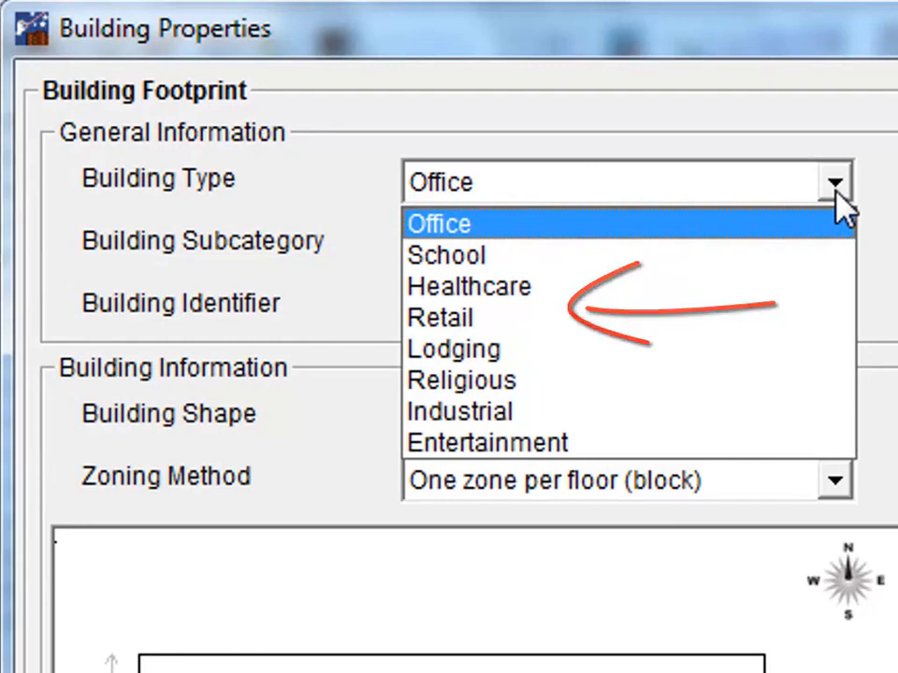
left_click(835, 192)
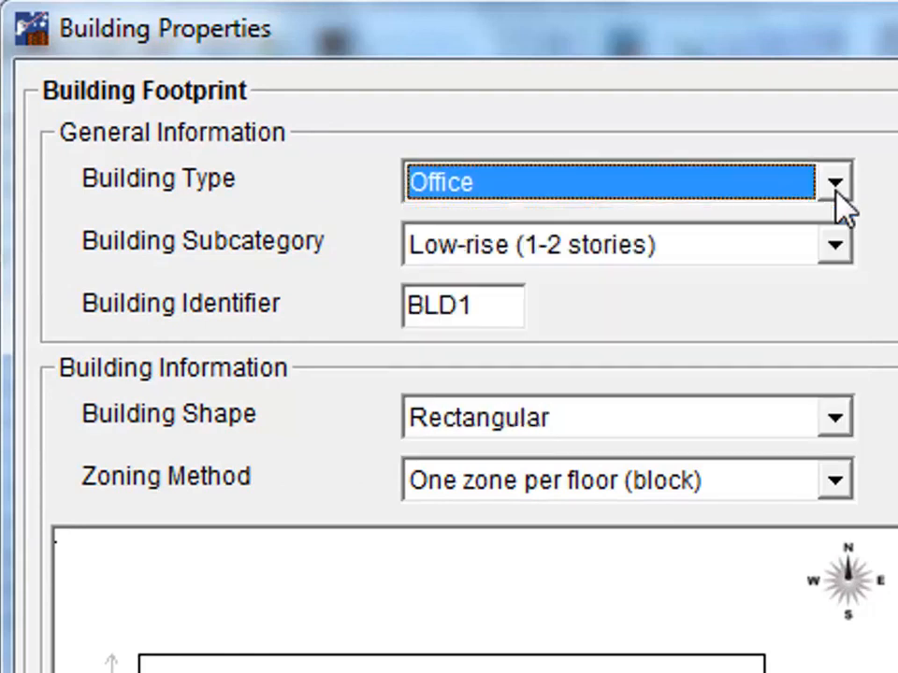
left_click(839, 254)
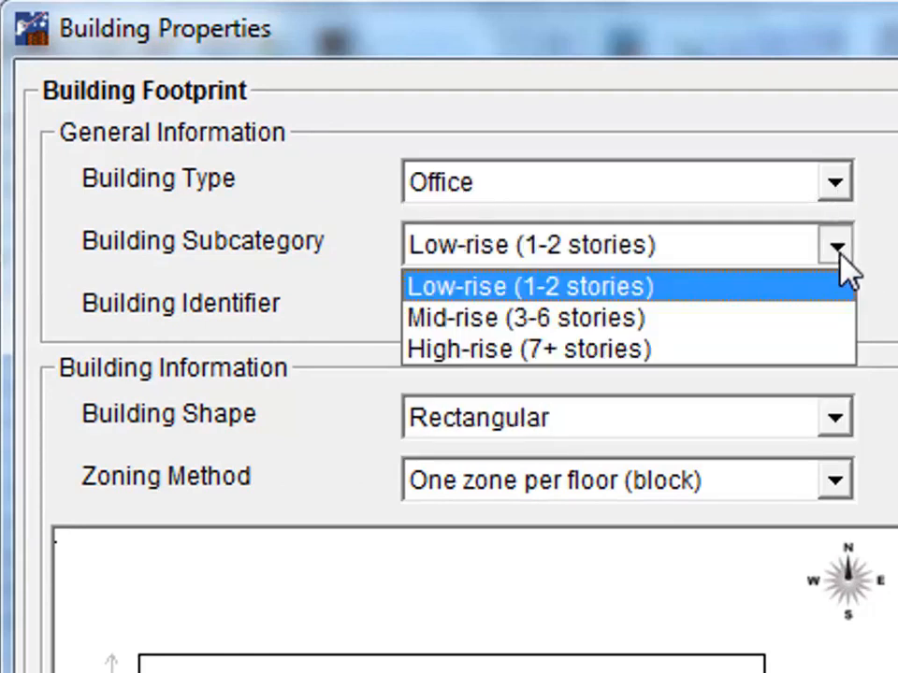
left_click(599, 327)
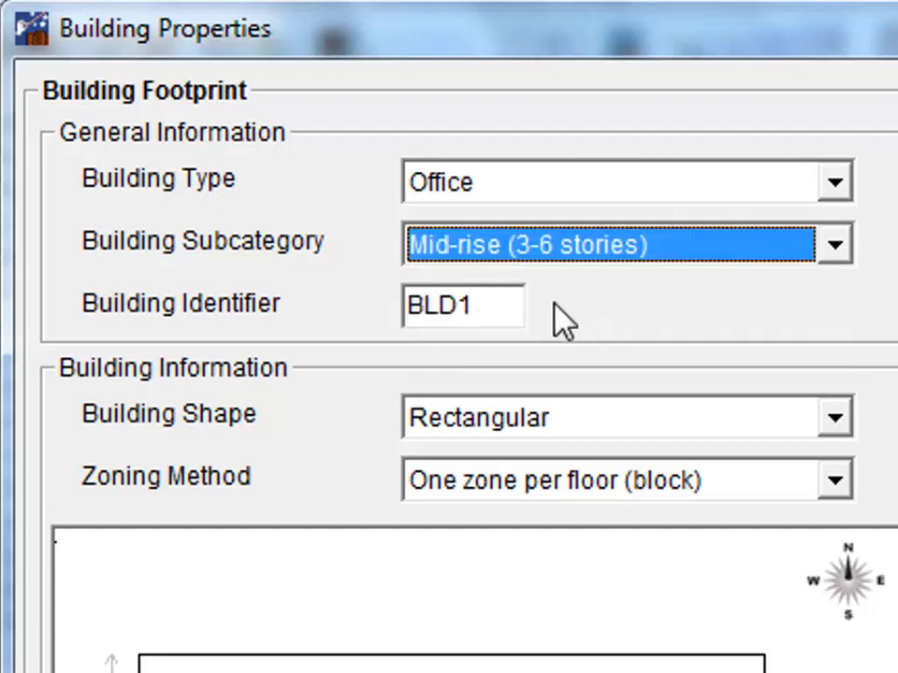
left_click_drag(488, 305, 349, 311)
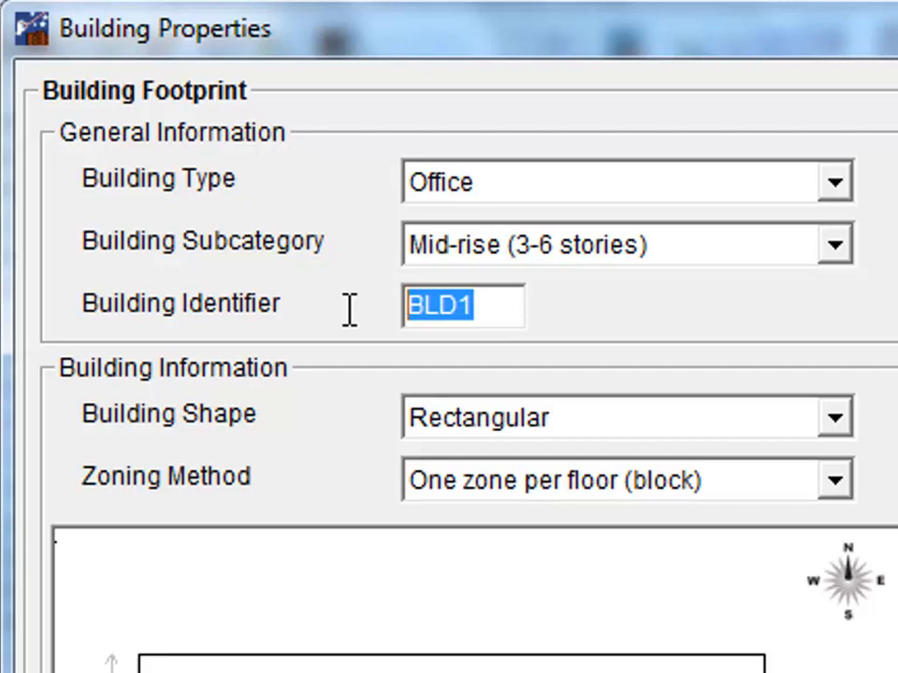
type("P")
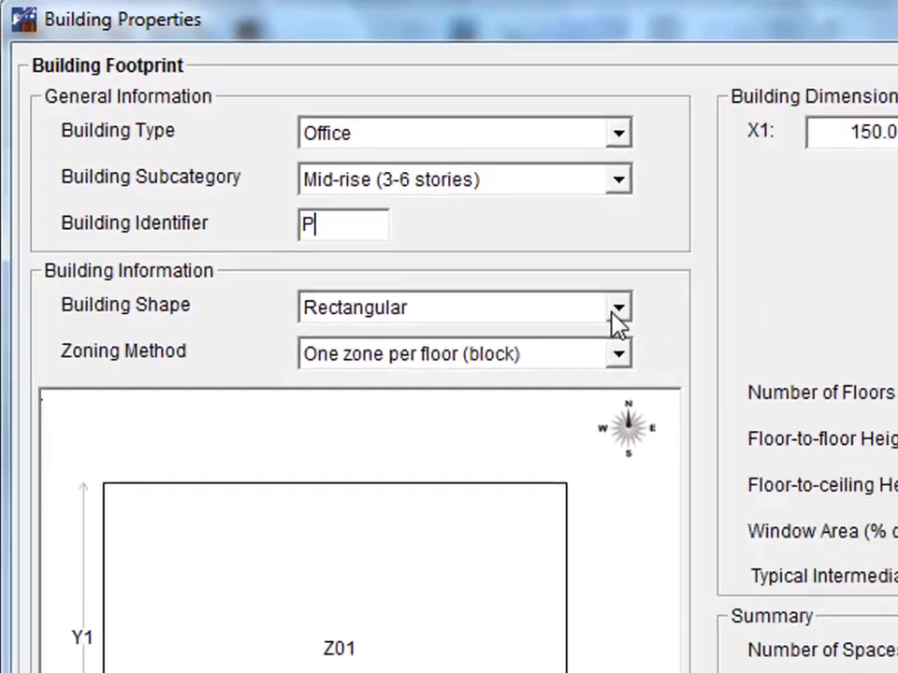
- Make the building footprint L-shaped and set its zoning method to By exposure with corners
left_click(833, 419)
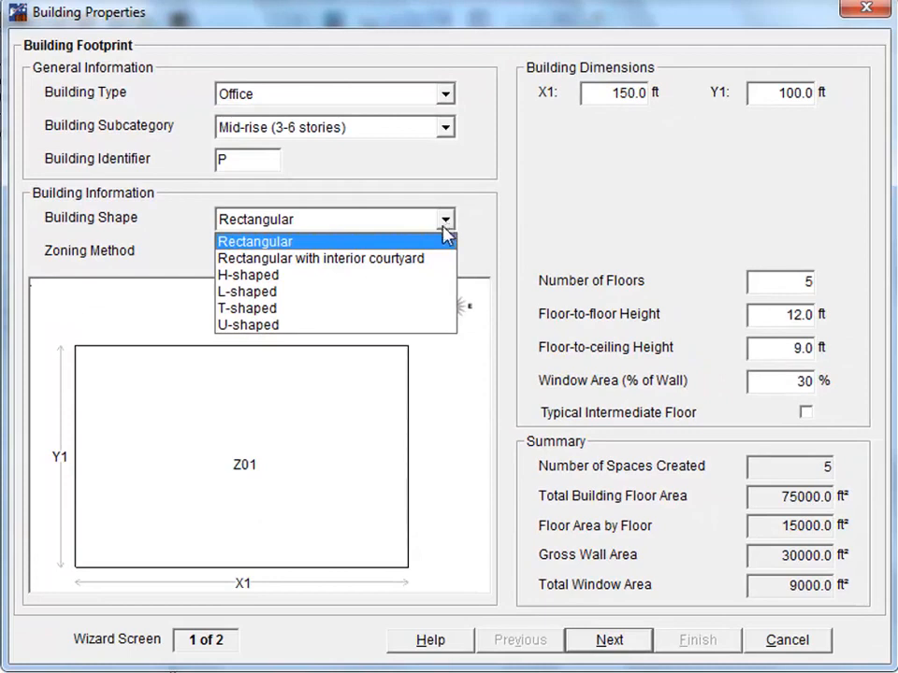
left_click(285, 294)
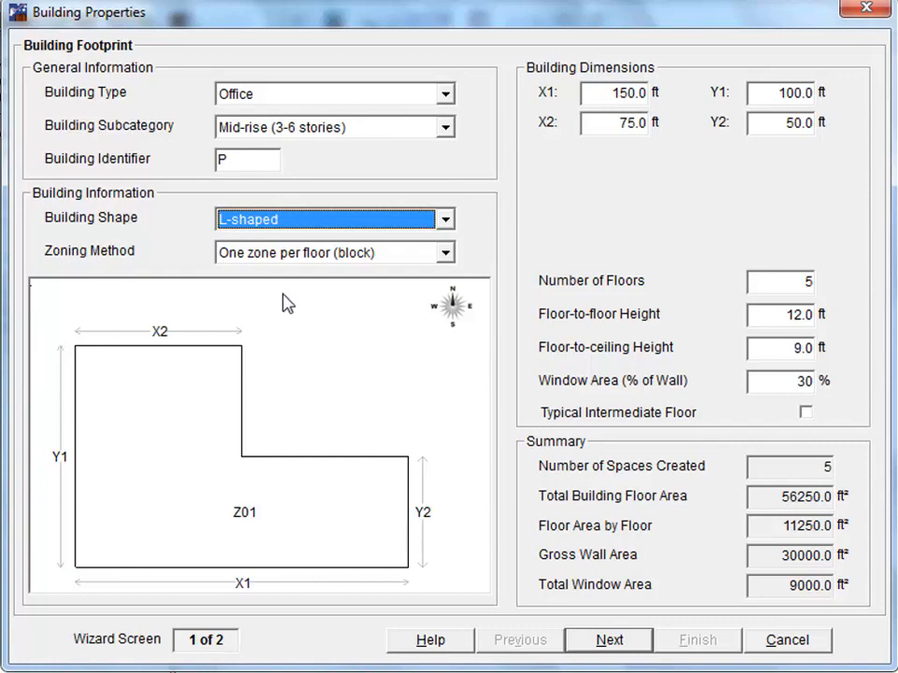
left_click(447, 256)
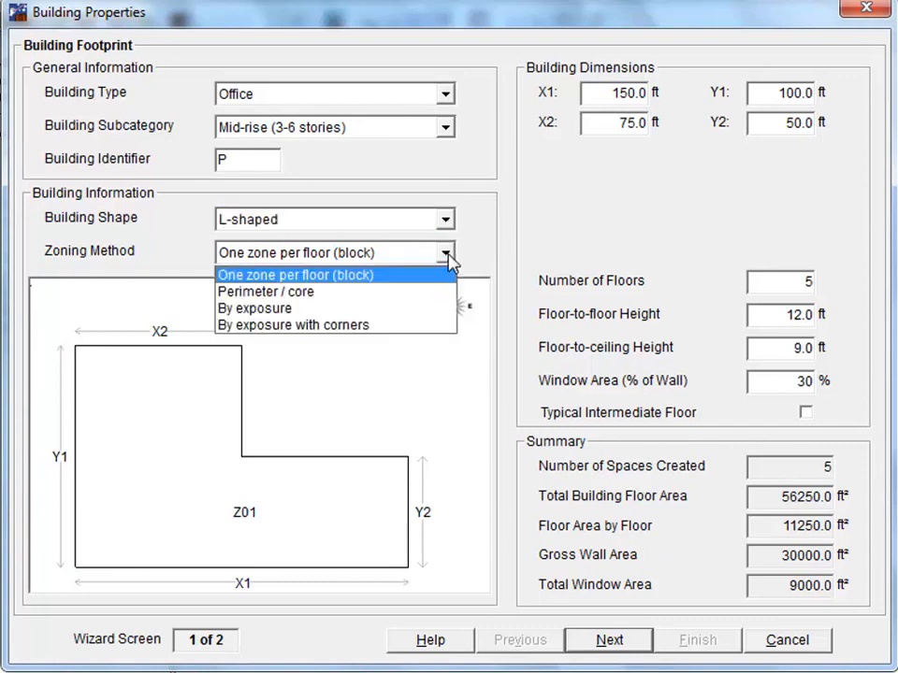
left_click(385, 326)
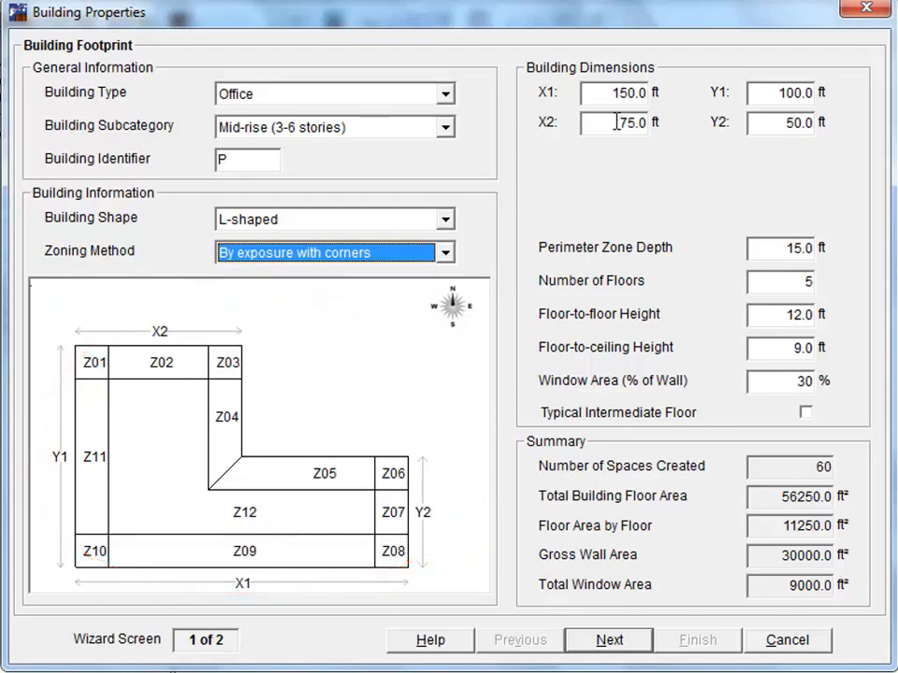
- Set the building dimensions to X1 200 ft, Y1 200 ft, X2 100 ft and Y2 100 ft
left_click(588, 92)
left_click_drag(588, 92, 653, 98)
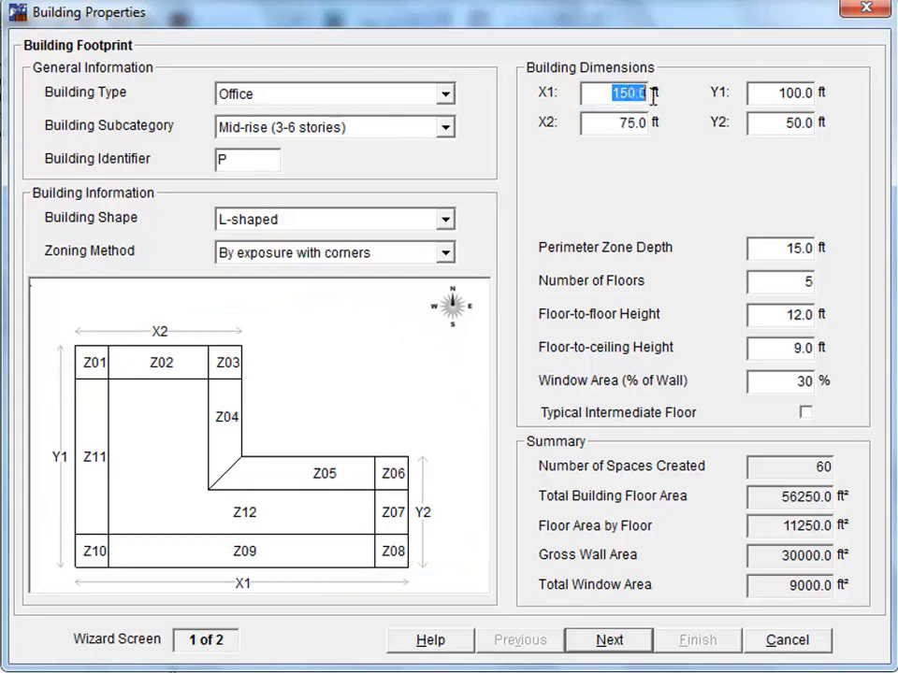
type("200")
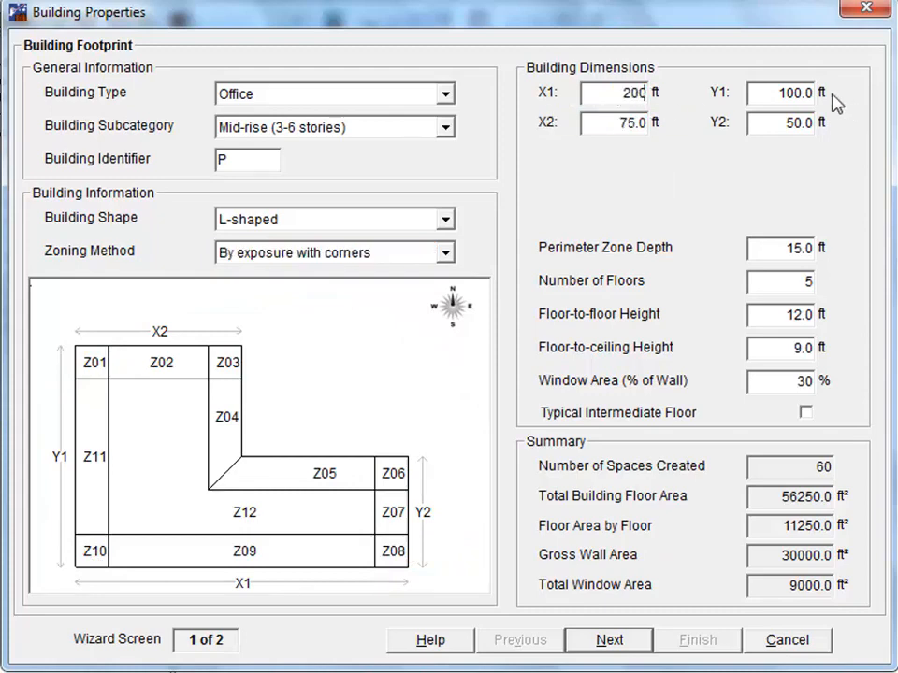
double_click(784, 93)
type("20")
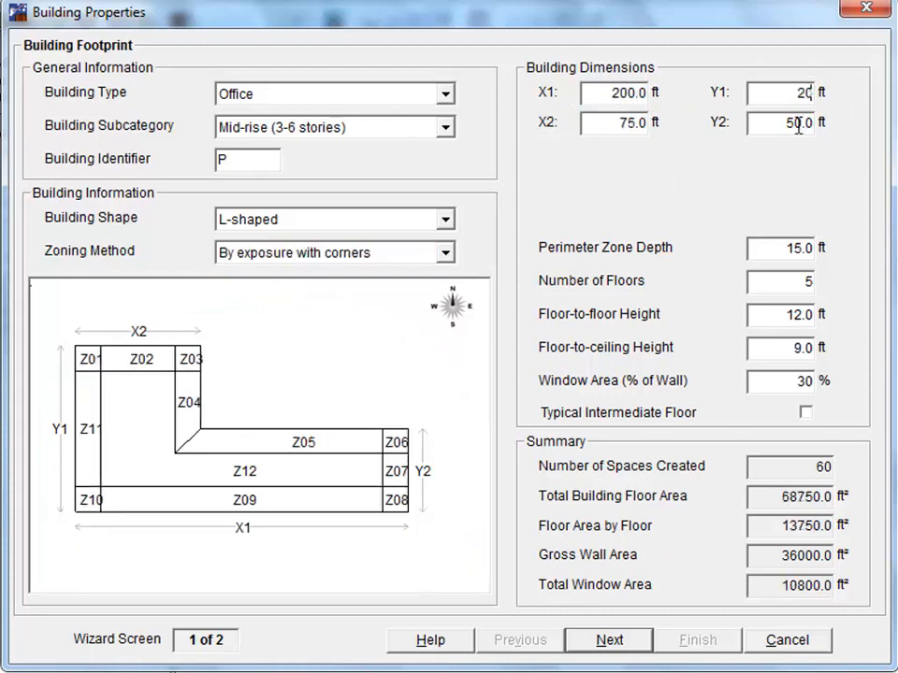
type("0")
left_click_drag(599, 123, 679, 125)
type("1")
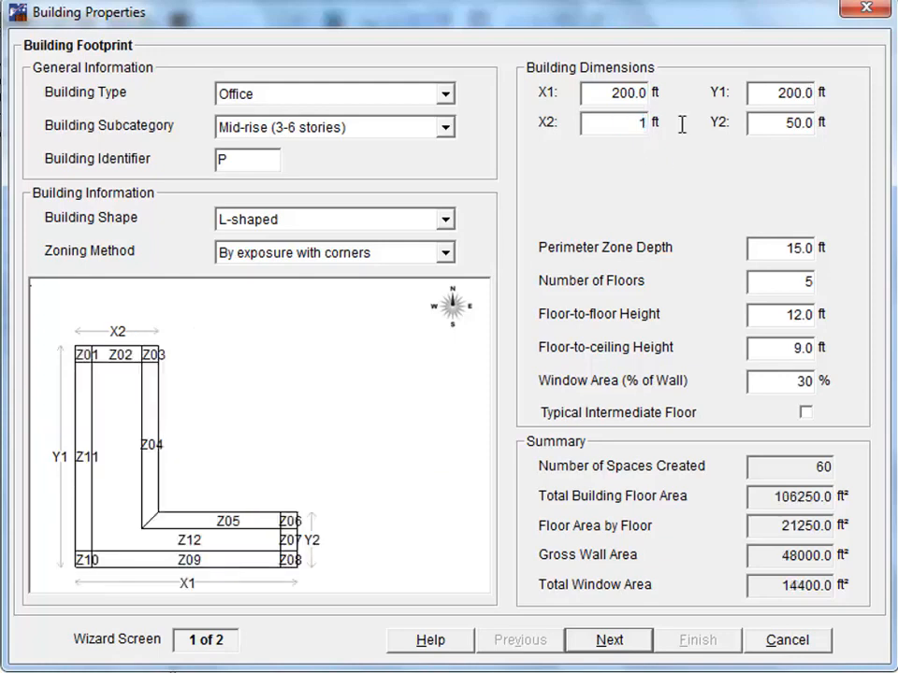
type("00")
left_click_drag(788, 123, 852, 122)
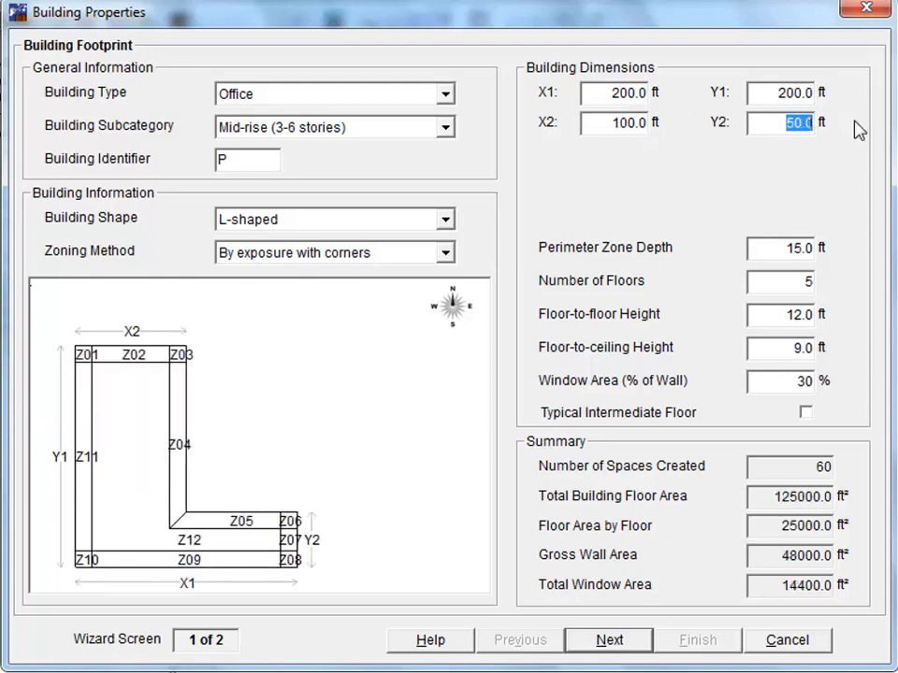
type("100")
- Set the number of floors to 3 and continue to the second building wizard screen
left_click(823, 280)
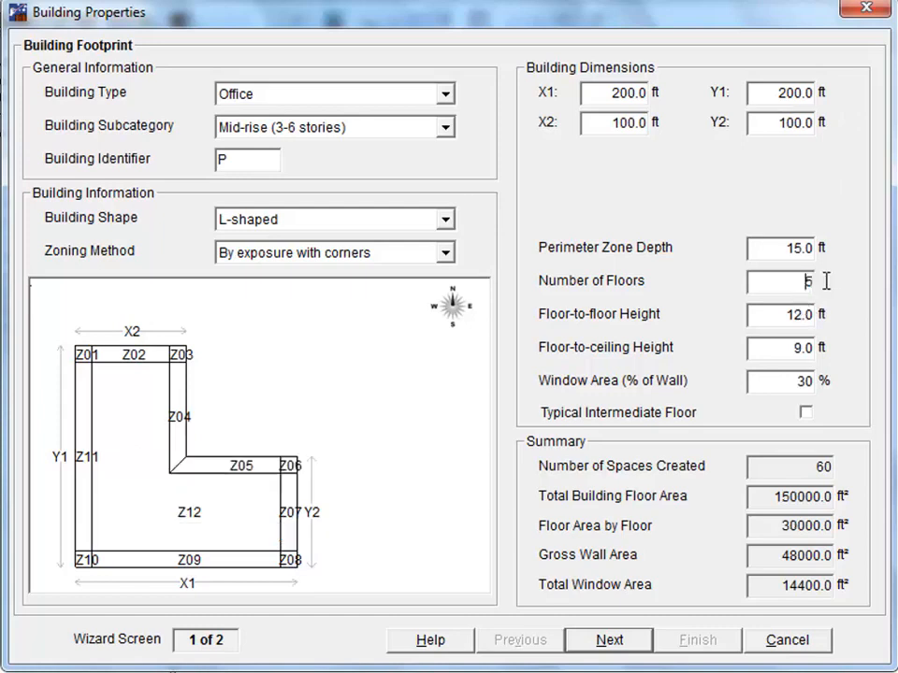
double_click(826, 281)
type("3")
double_click(790, 381)
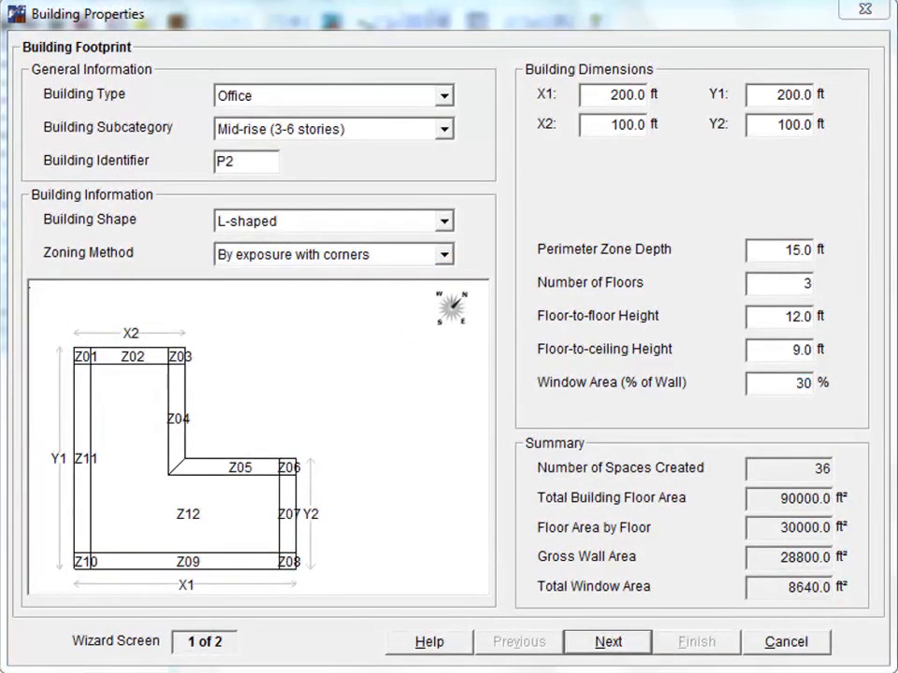
left_click(621, 644)
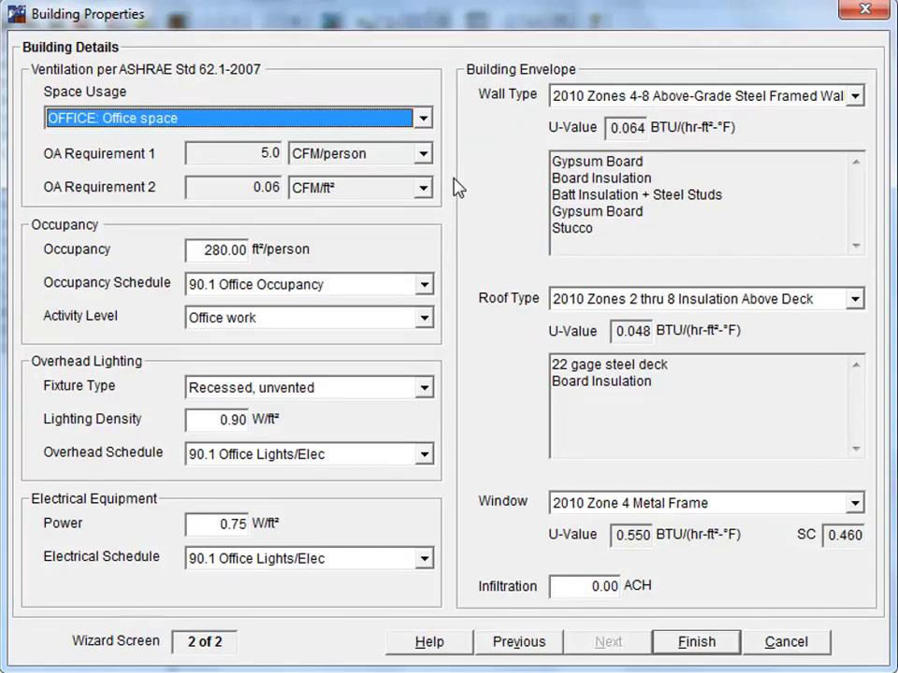
- Review the space usage, occupancy, activity level, overhead lighting, electrical equipment and roof type settings without changing them
left_click(425, 120)
left_click(425, 124)
left_click_drag(205, 250, 284, 248)
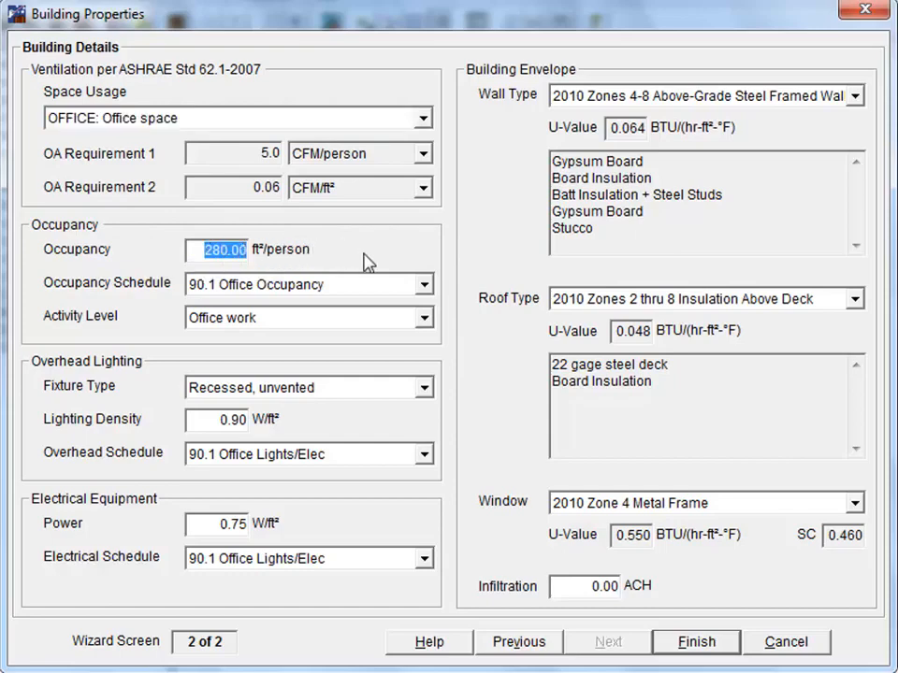
left_click(424, 286)
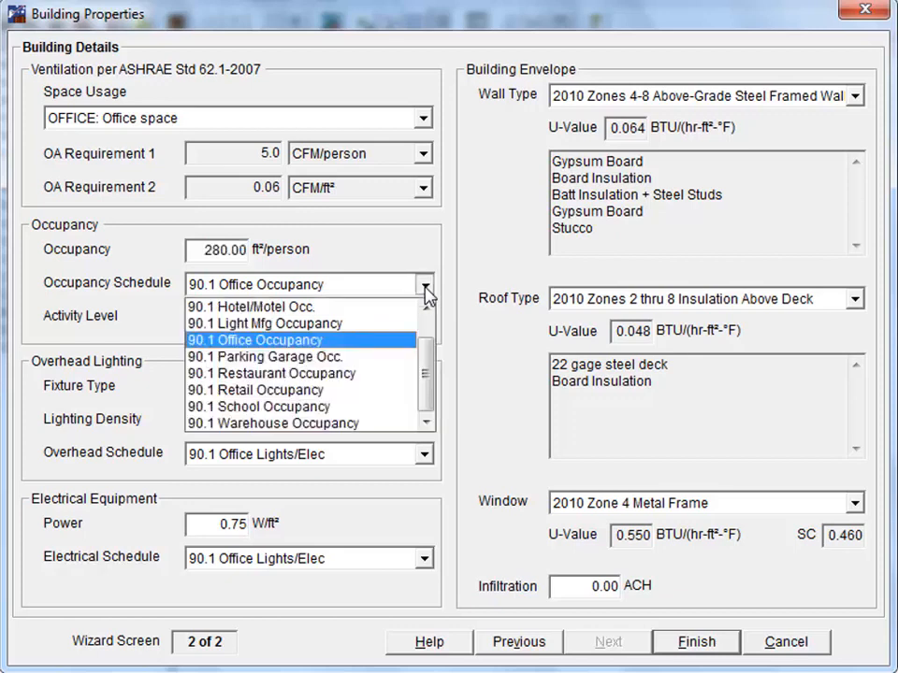
left_click(425, 290)
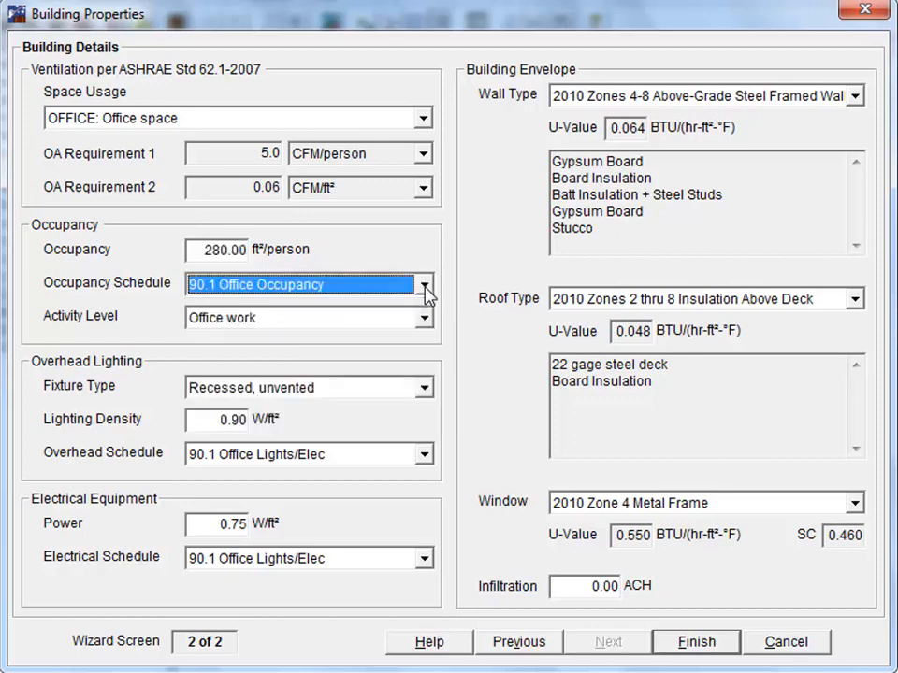
left_click(425, 321)
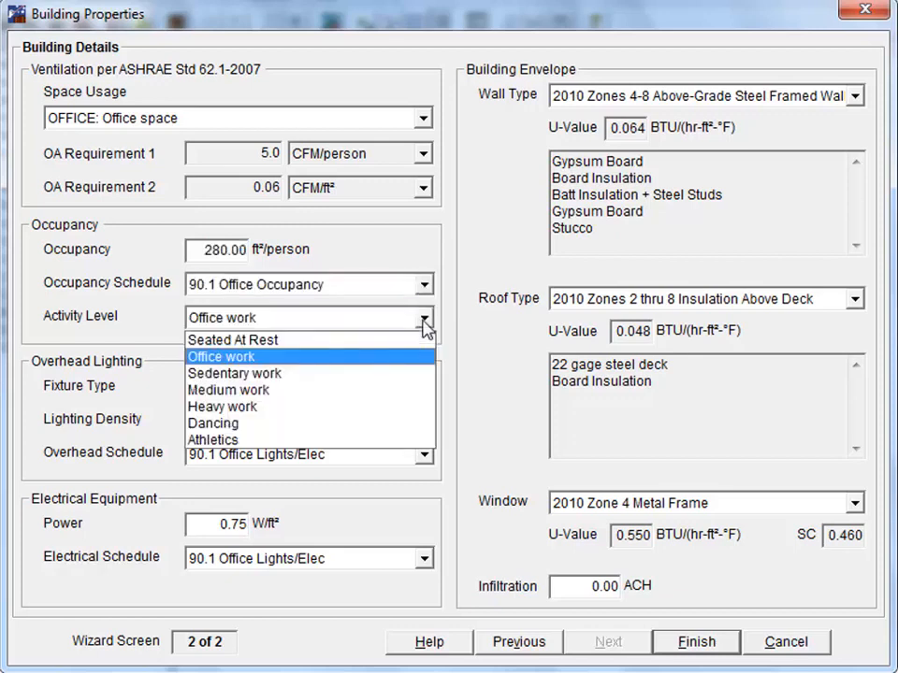
left_click(425, 324)
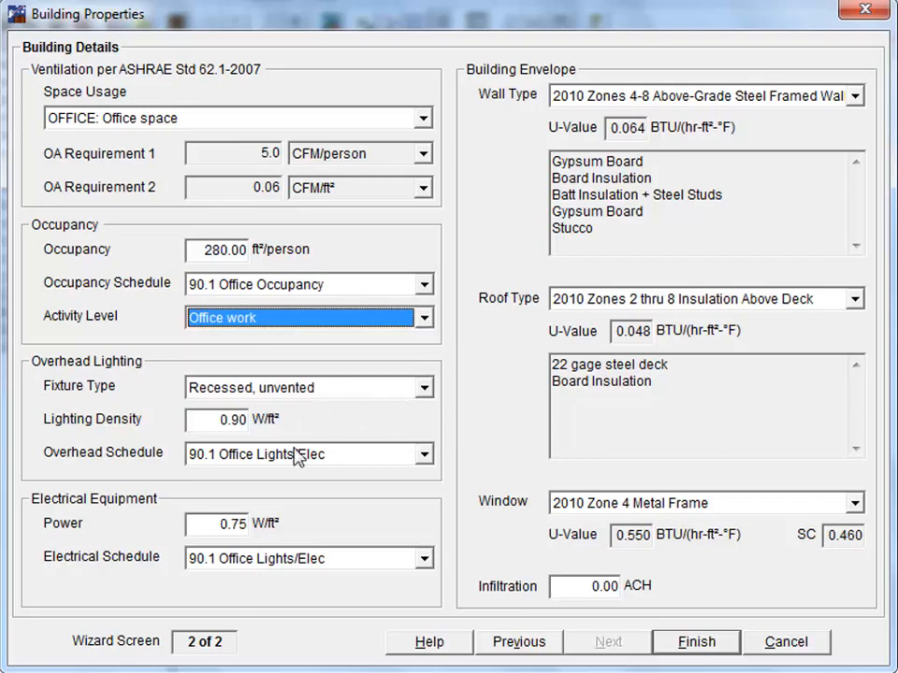
left_click(425, 455)
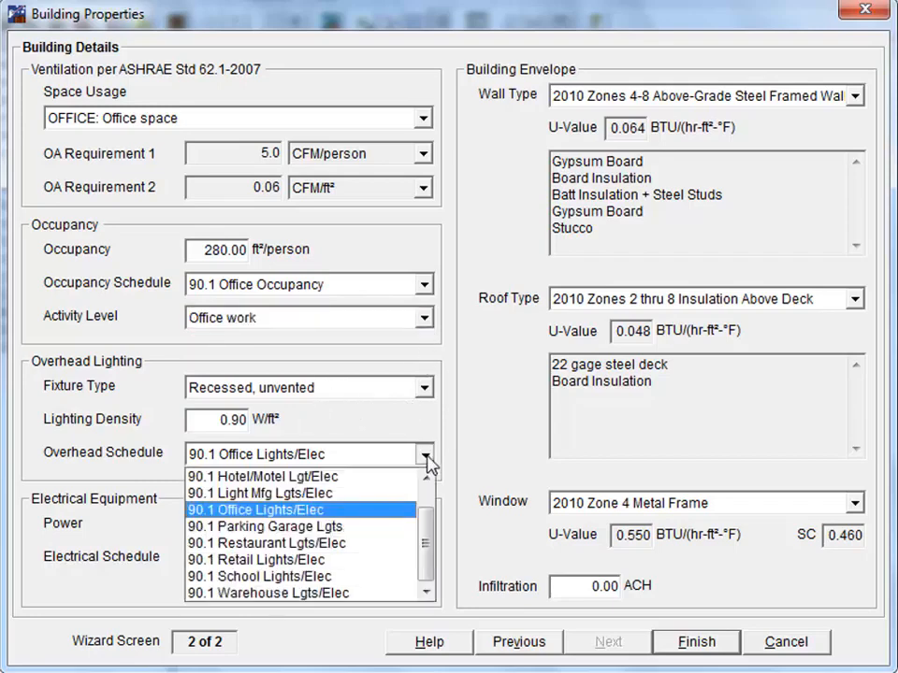
left_click(428, 459)
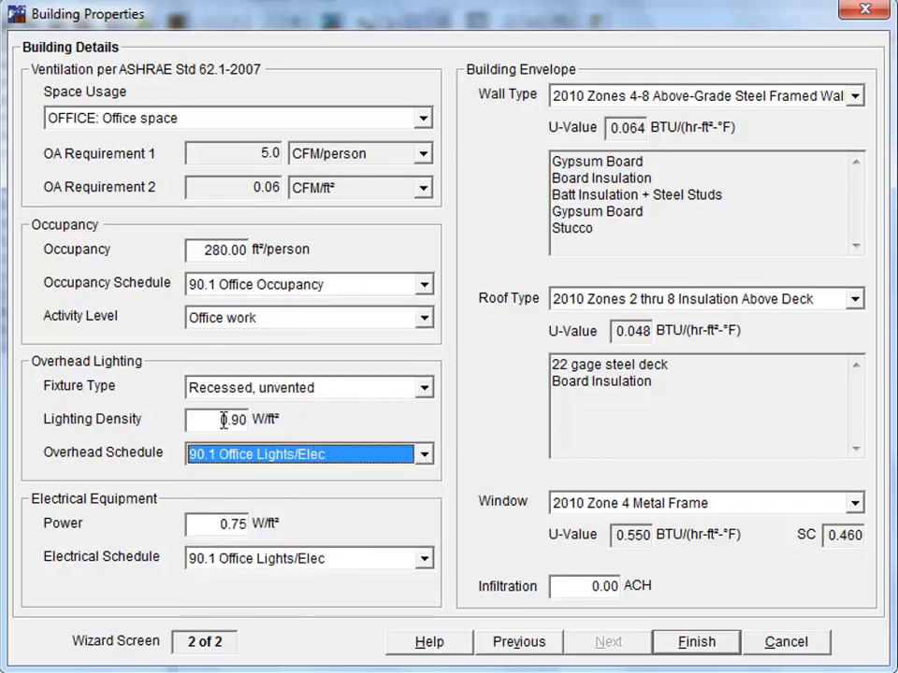
left_click_drag(224, 419, 271, 421)
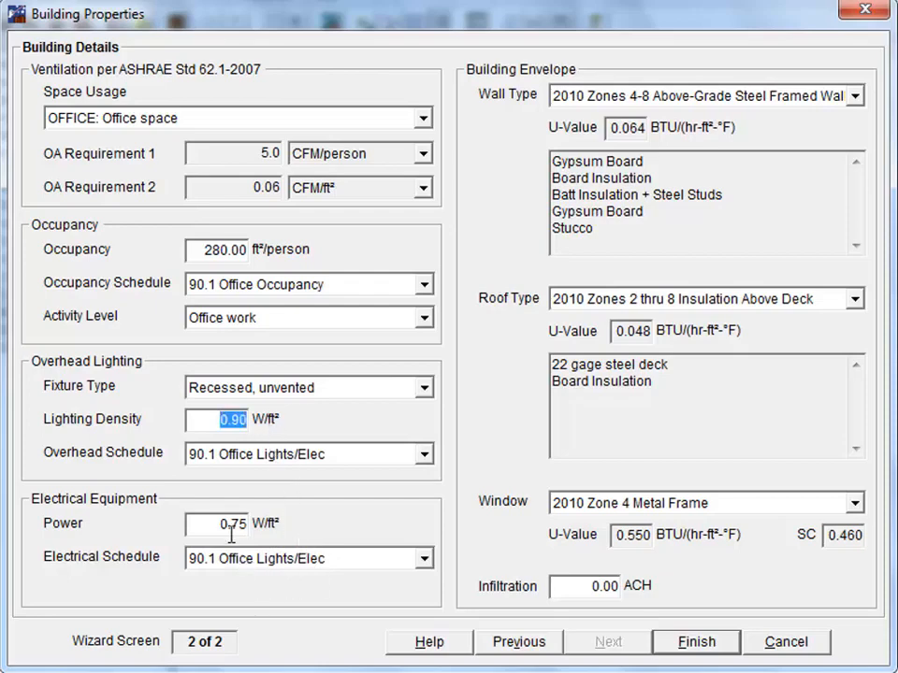
left_click_drag(218, 525, 303, 522)
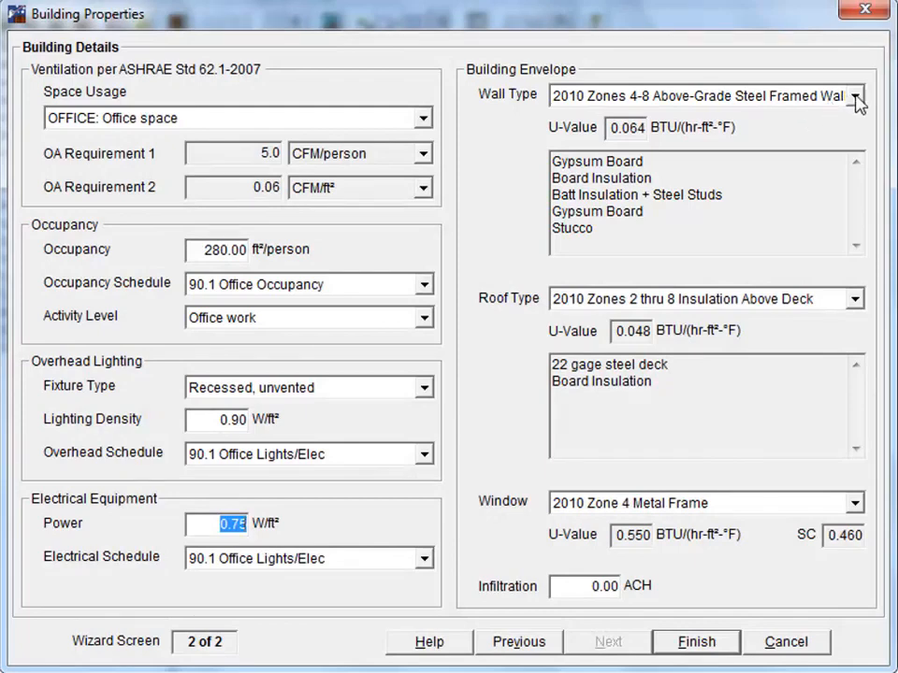
left_click(855, 299)
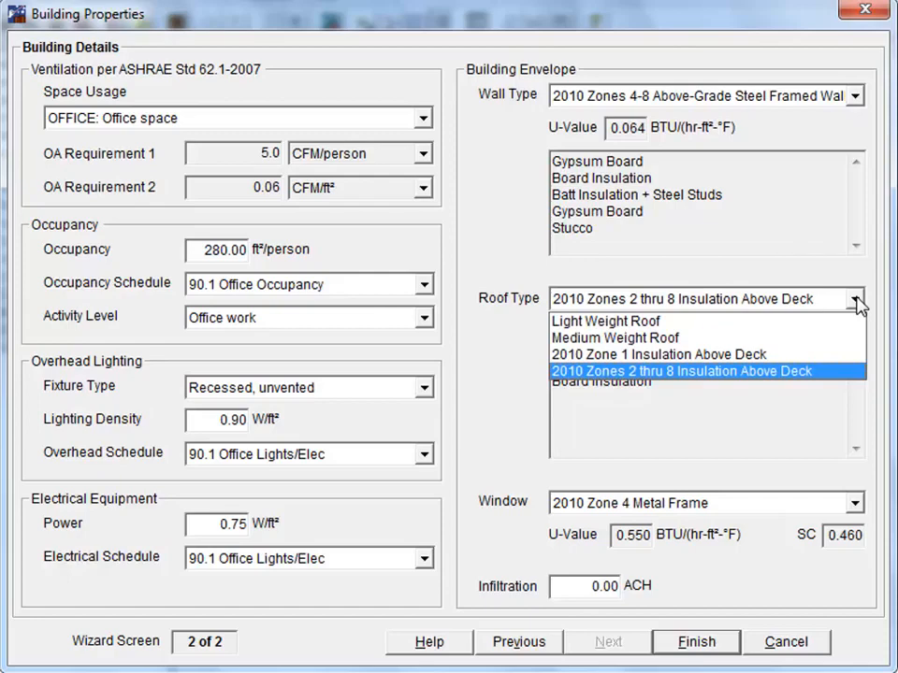
left_click(856, 301)
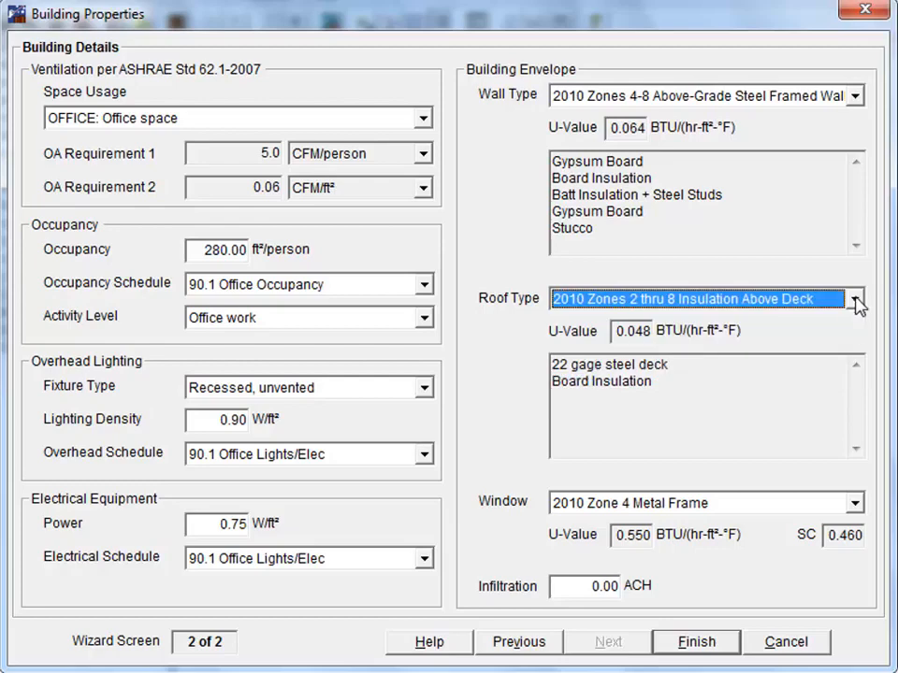
- Check the window type options and the infiltration rate without changing them, and finish the building definition
left_click(855, 505)
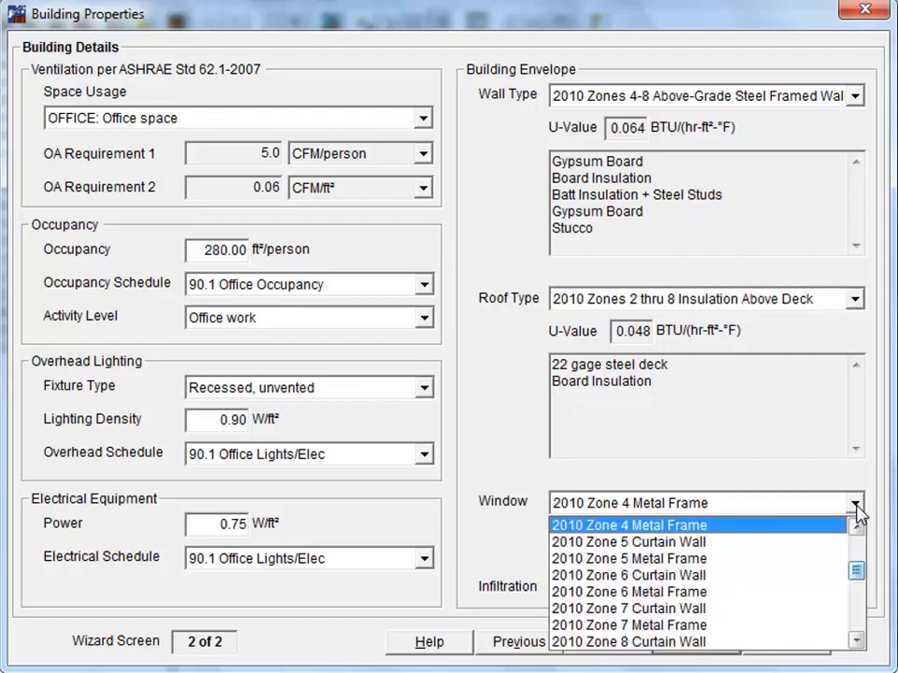
left_click(856, 509)
left_click_drag(567, 587, 666, 584)
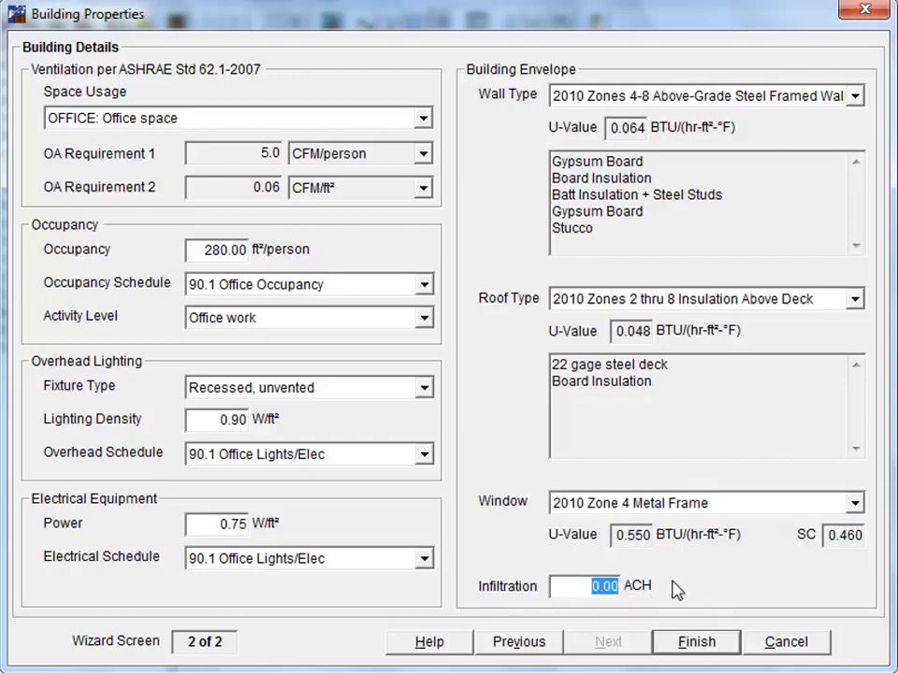
left_click(699, 645)
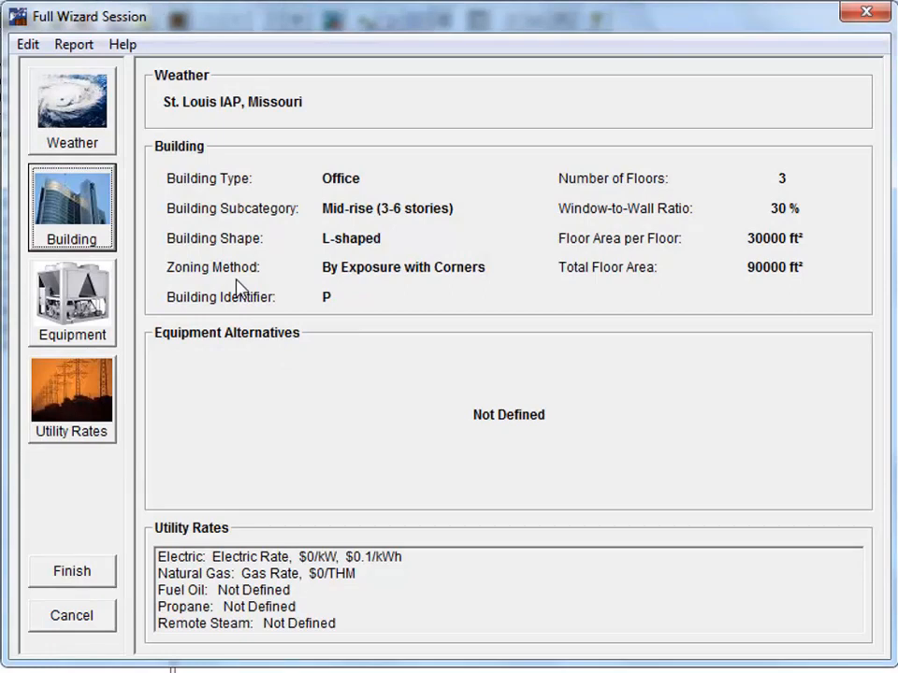
- Add a new equipment alternative and name it VAV
left_click(80, 300)
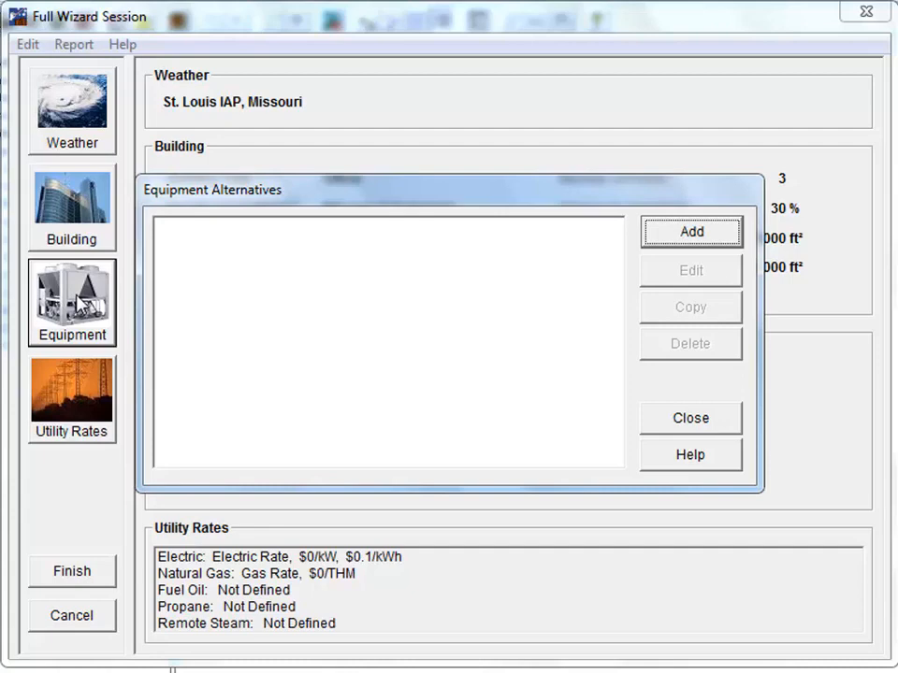
left_click(686, 233)
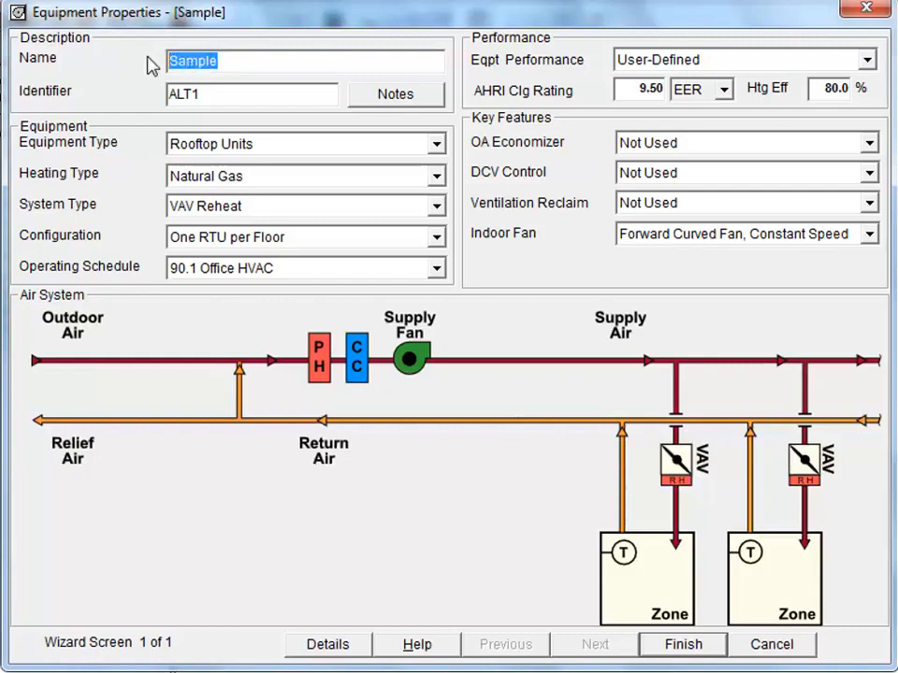
type("VAV")
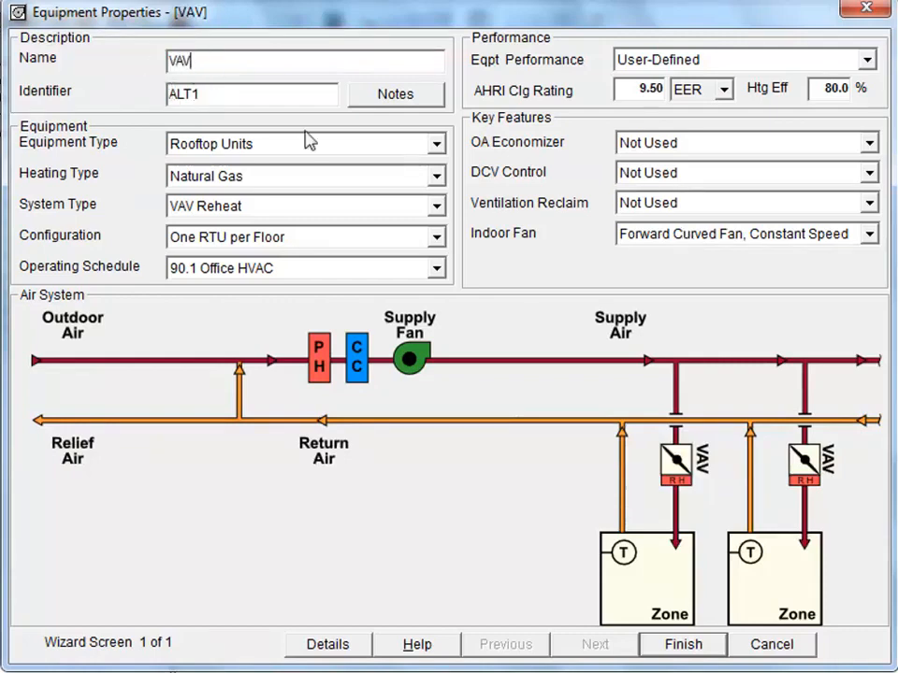
- Set the equipment type to Chilled Water AHUs and keep VAV Reheat as the system type
left_click(436, 146)
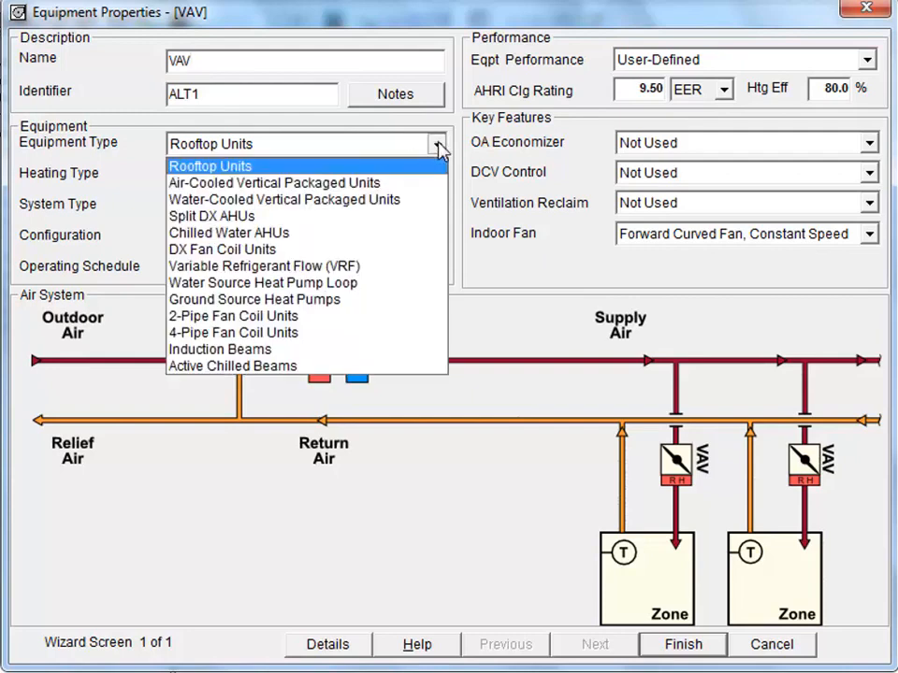
left_click(364, 234)
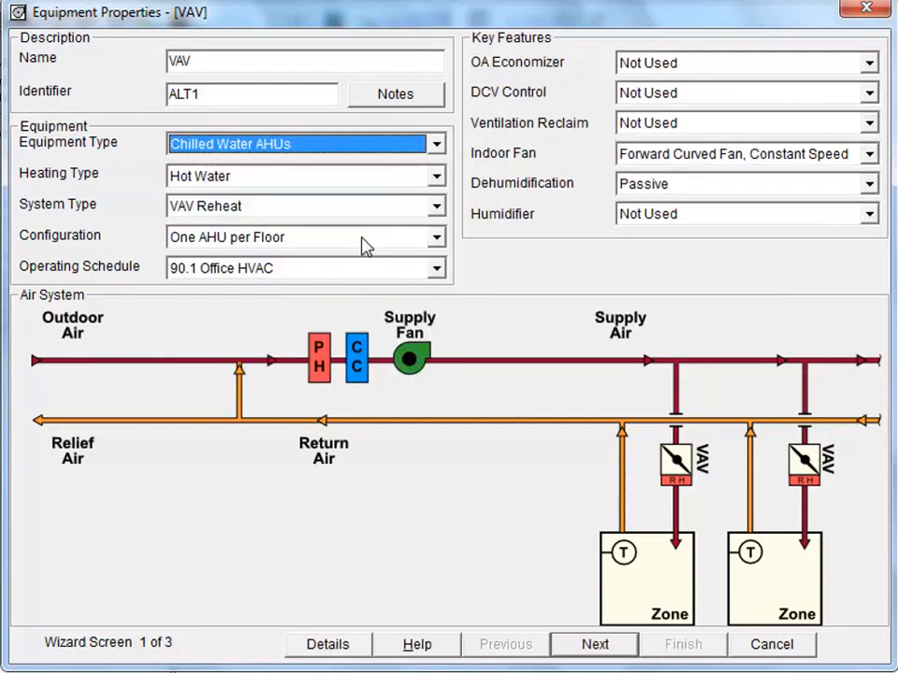
left_click(435, 207)
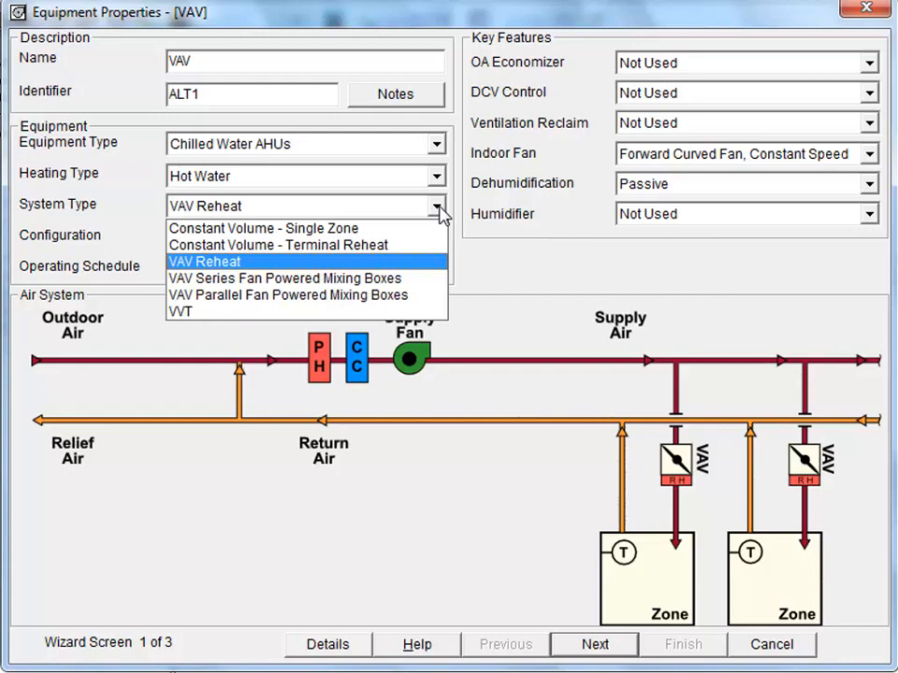
left_click(437, 208)
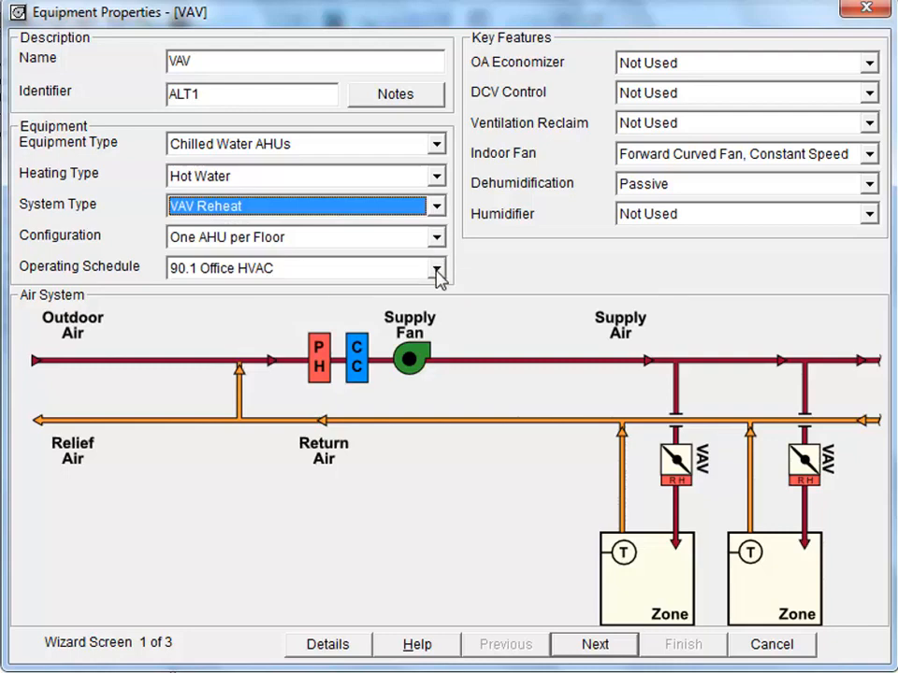
- Leave DCV control and ventilation reclaim unused, and set the indoor fan to Forward Curved Fan, Variable Speed
left_click(870, 92)
left_click(869, 93)
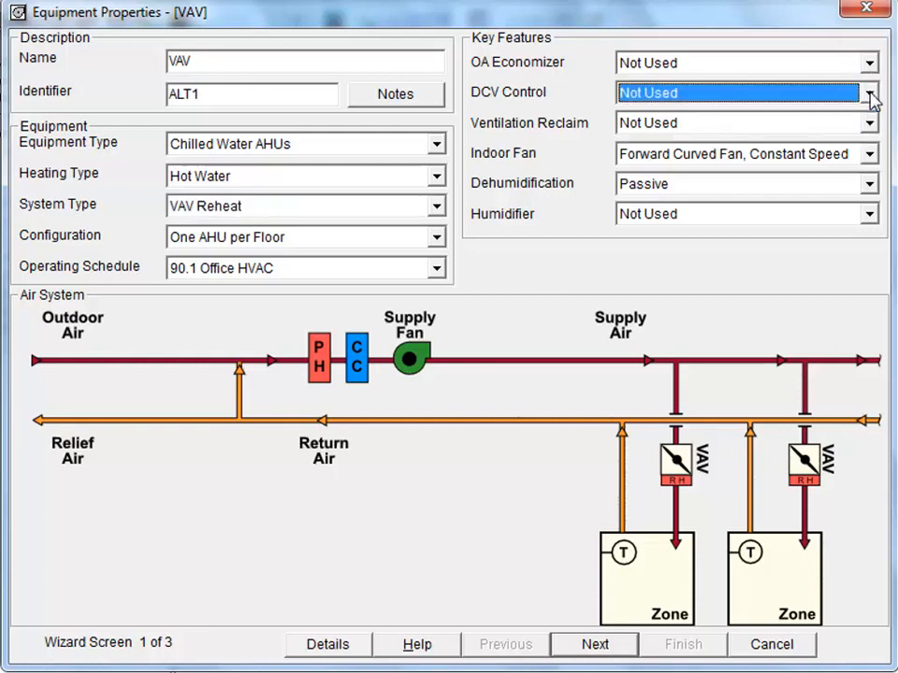
left_click(870, 123)
left_click(871, 124)
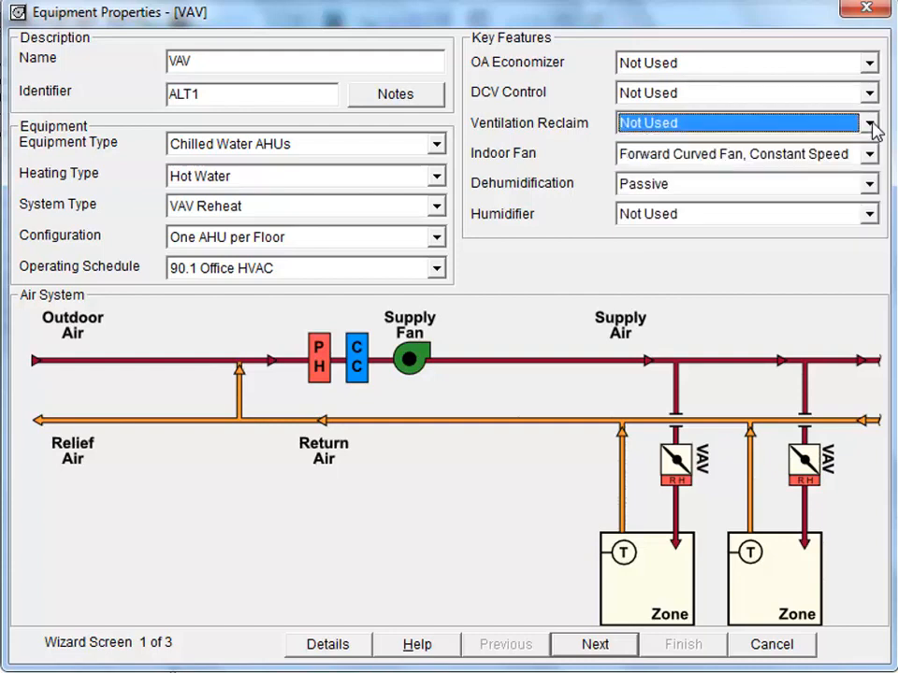
left_click(870, 155)
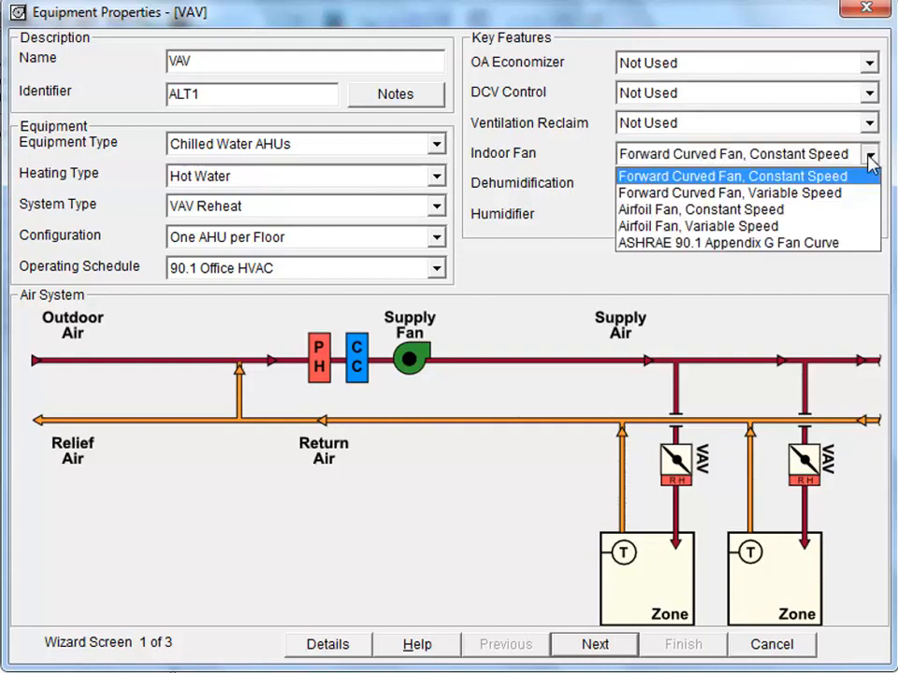
left_click(827, 193)
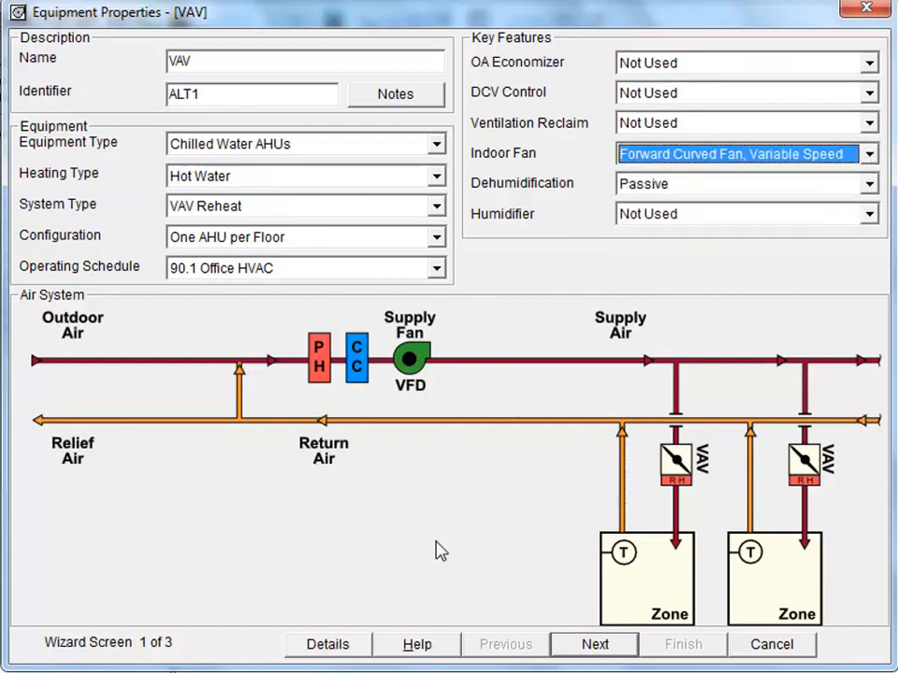
- Set the supply fan performance to 3 in wg in the system details and continue to the chiller plant screen
left_click(343, 650)
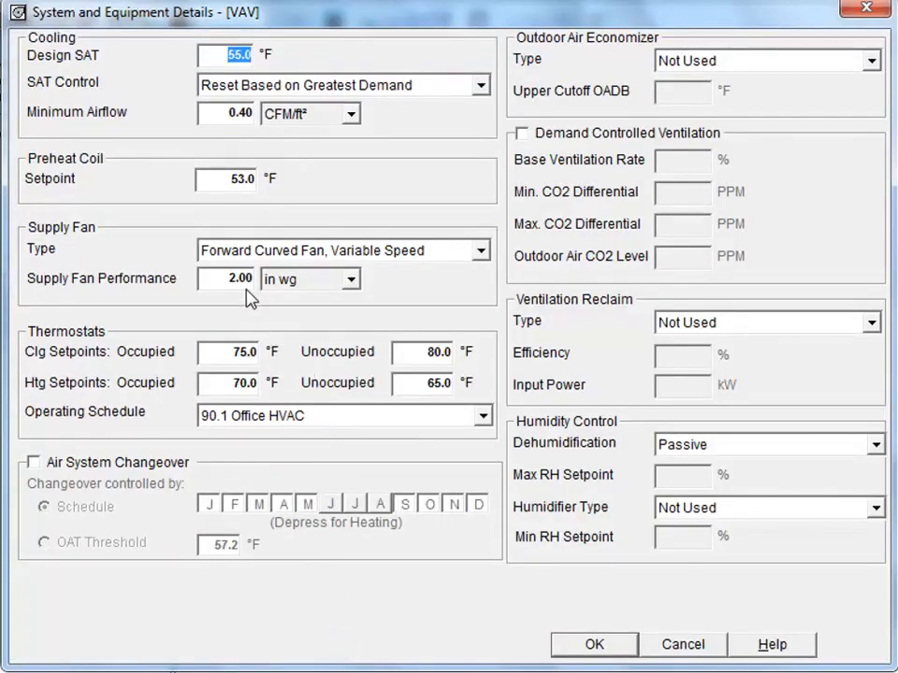
left_click_drag(227, 278, 259, 279)
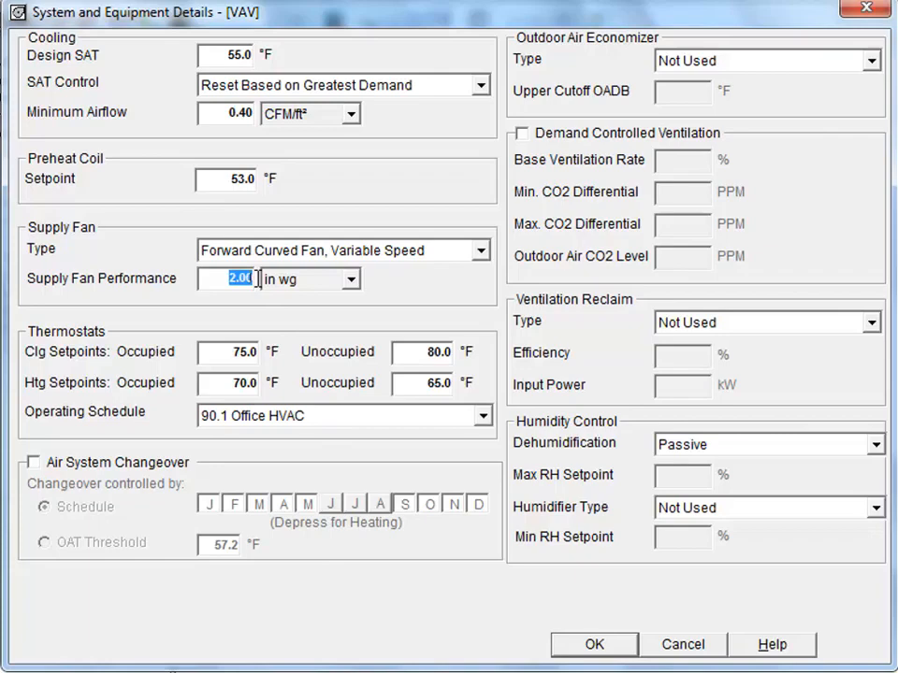
type("3")
left_click(595, 645)
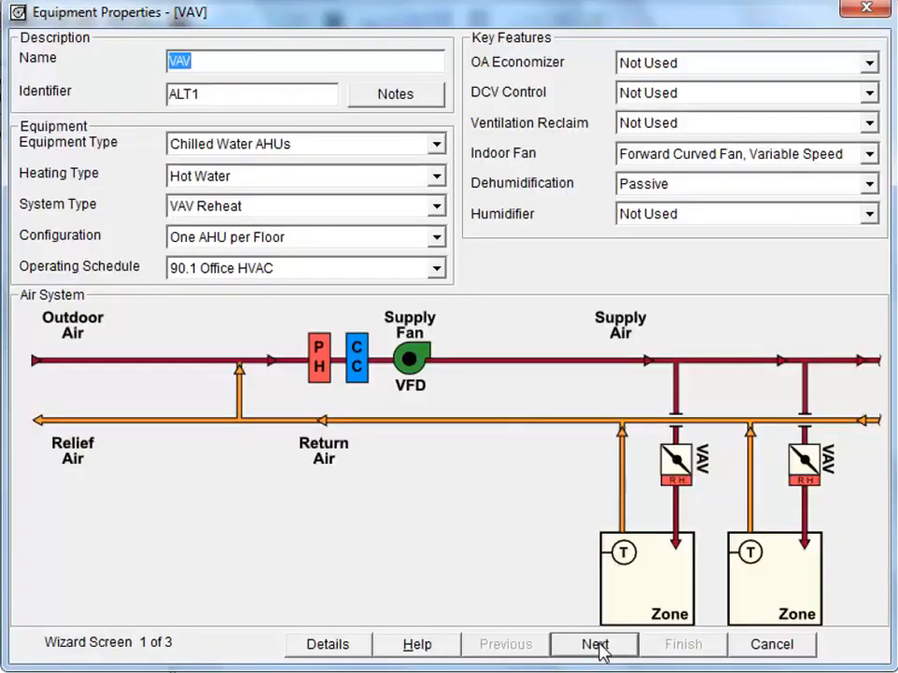
left_click(595, 645)
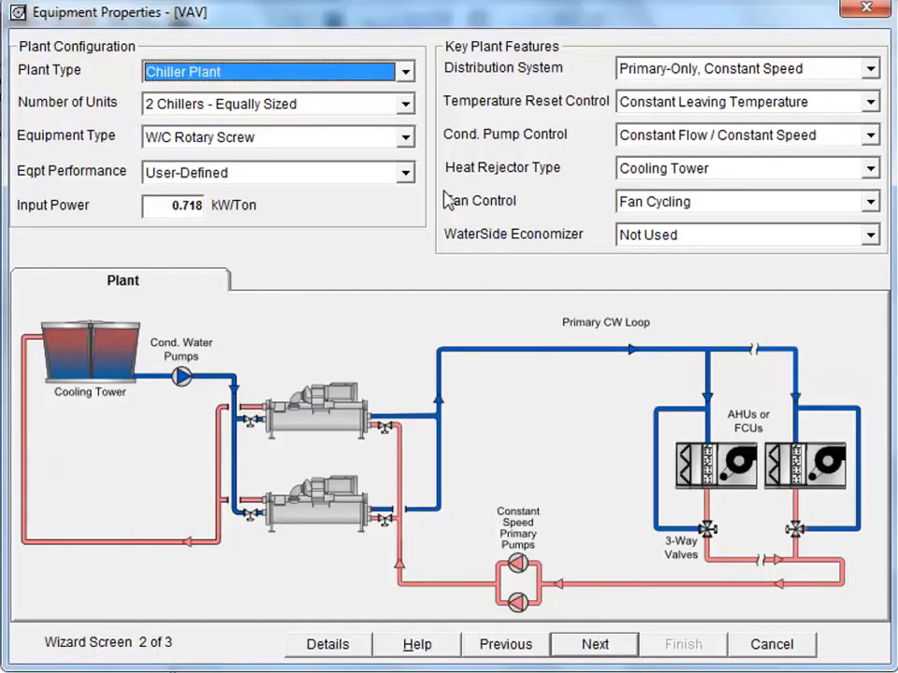
- Set the chiller plant's number of units to 1 Chiller, leaving the input power as it is
left_click(406, 105)
left_click(305, 127)
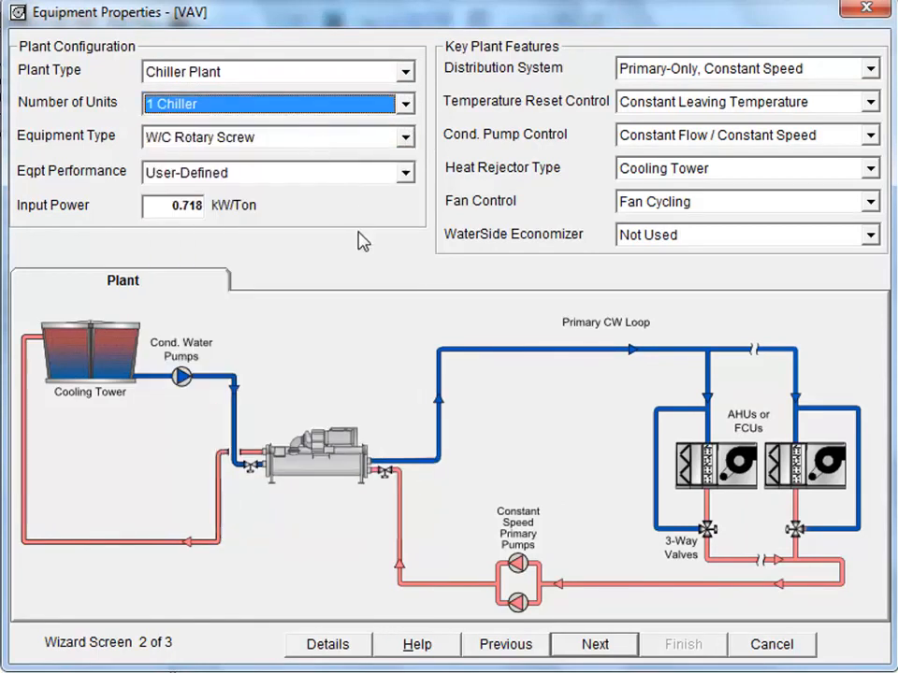
double_click(174, 205)
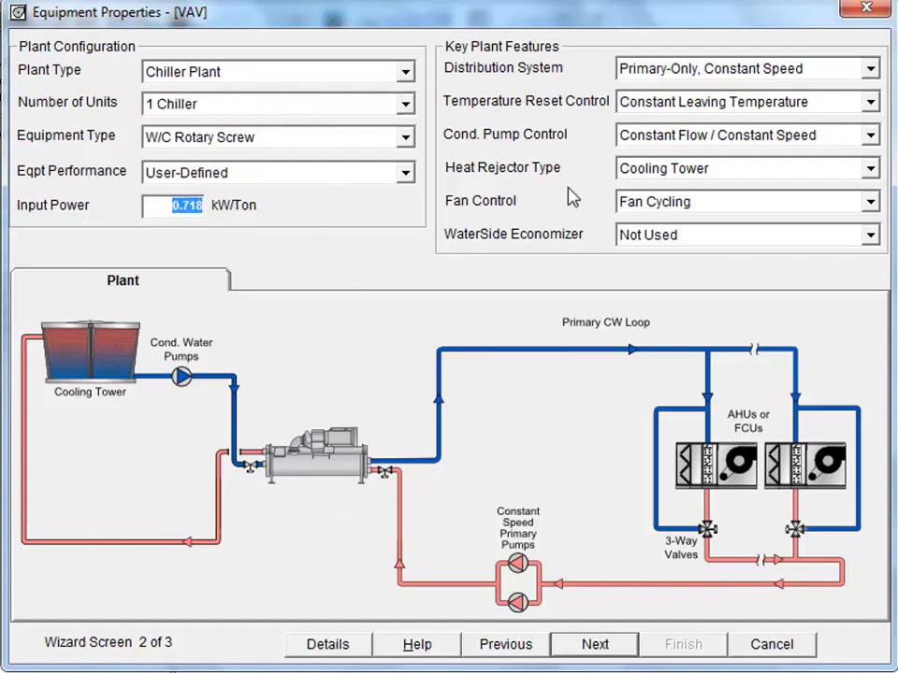
- Keep the Primary-Only, Constant Speed distribution system and set the temperature reset control to Reset by OADB
left_click(870, 69)
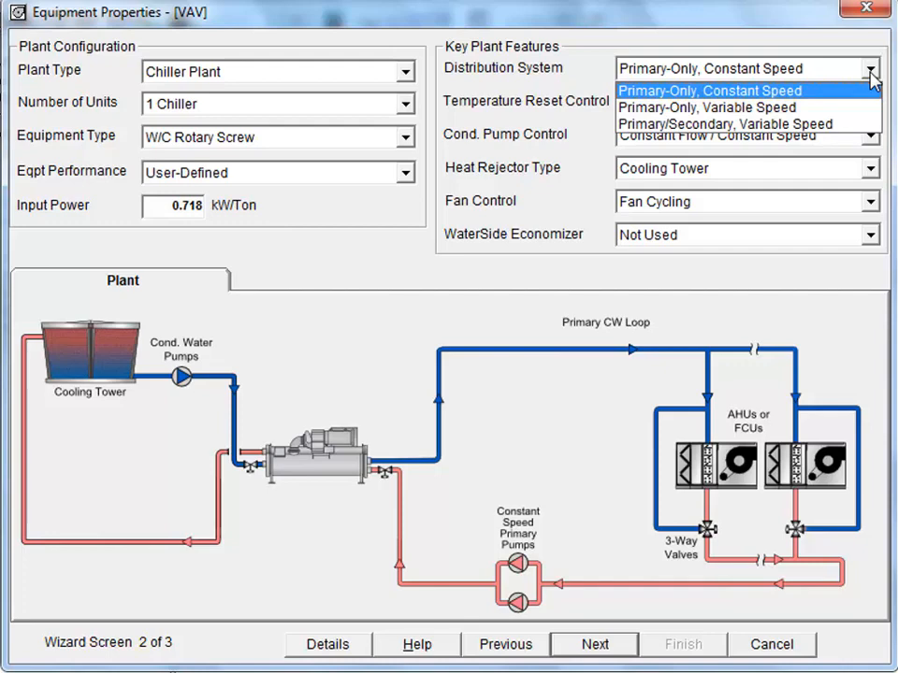
left_click(870, 90)
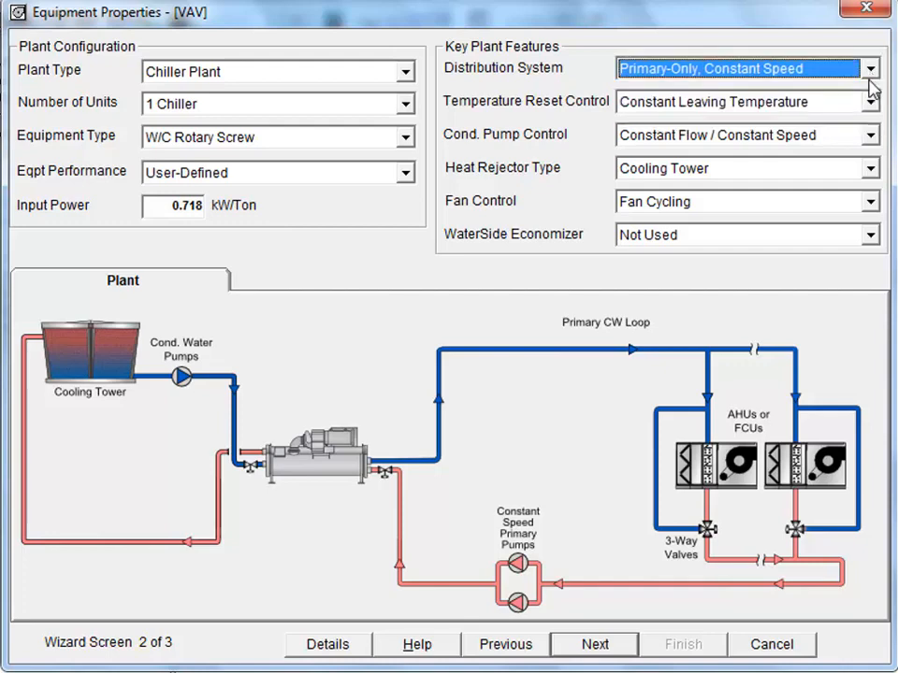
left_click(871, 103)
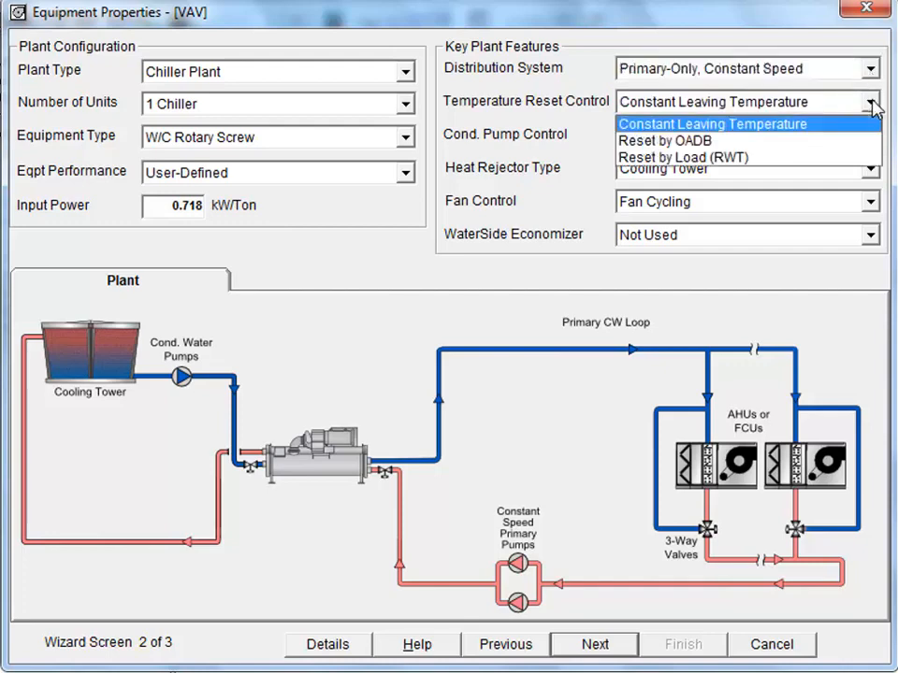
left_click(828, 149)
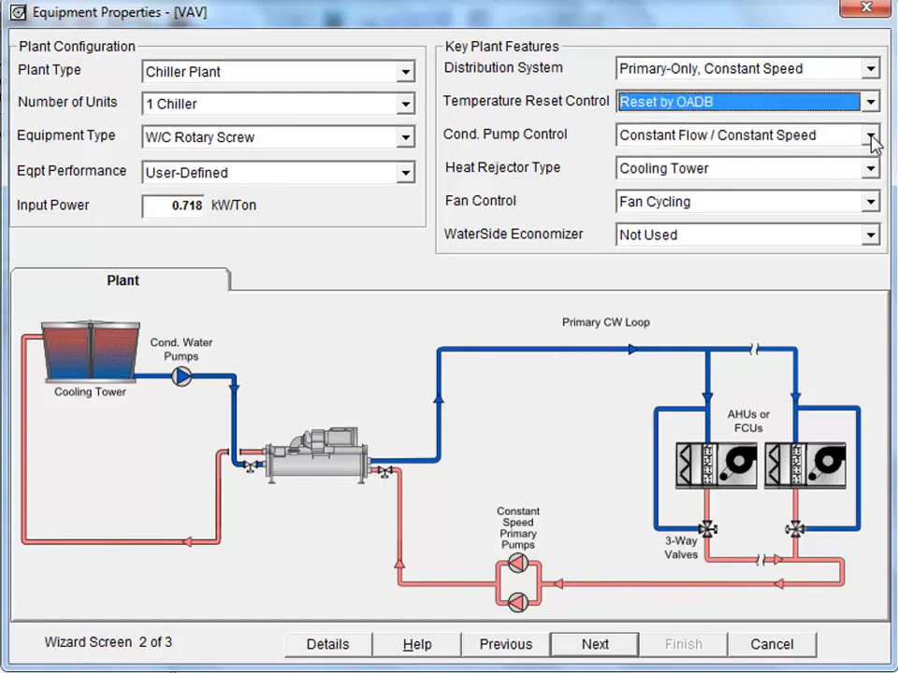
- Keep the cooling tower as heat rejector and set its fan control to Variable Speed Fan
left_click(871, 169)
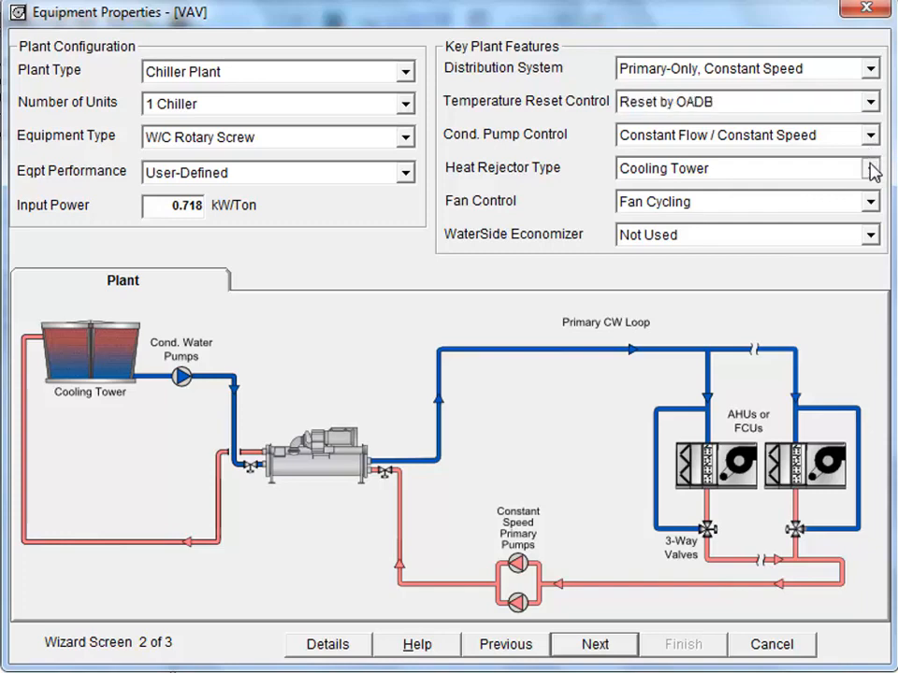
left_click(871, 168)
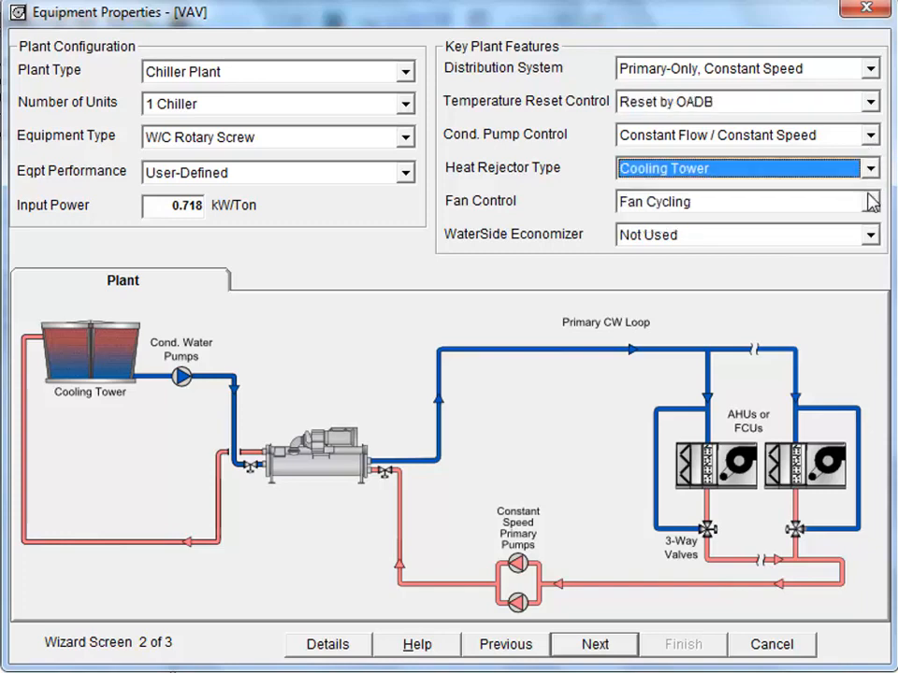
left_click(870, 201)
left_click(790, 291)
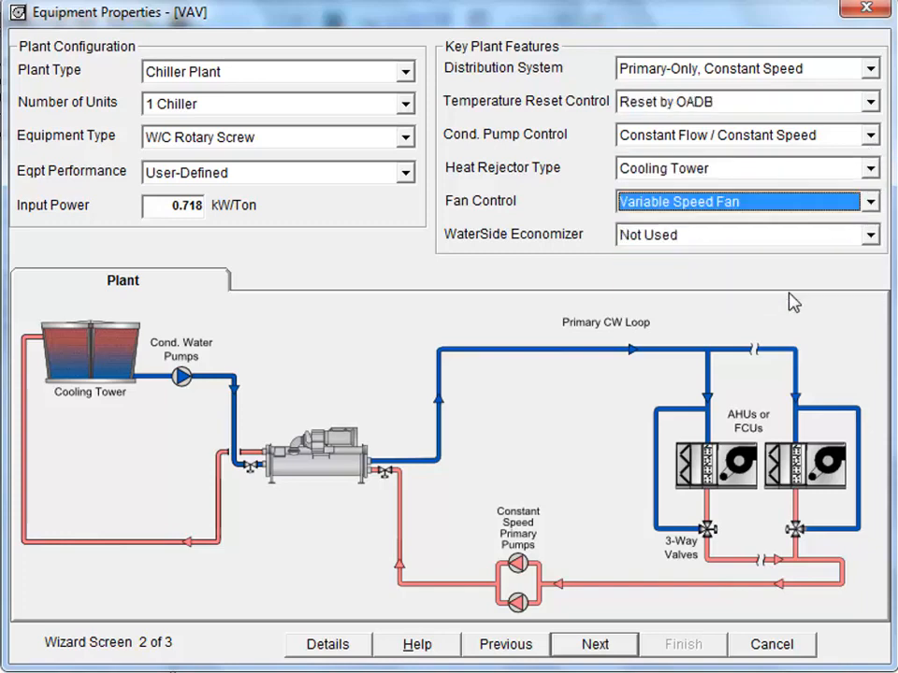
- Set the oversizing factor to 0% in the chiller plant details and continue to the heating plant screen
left_click(351, 652)
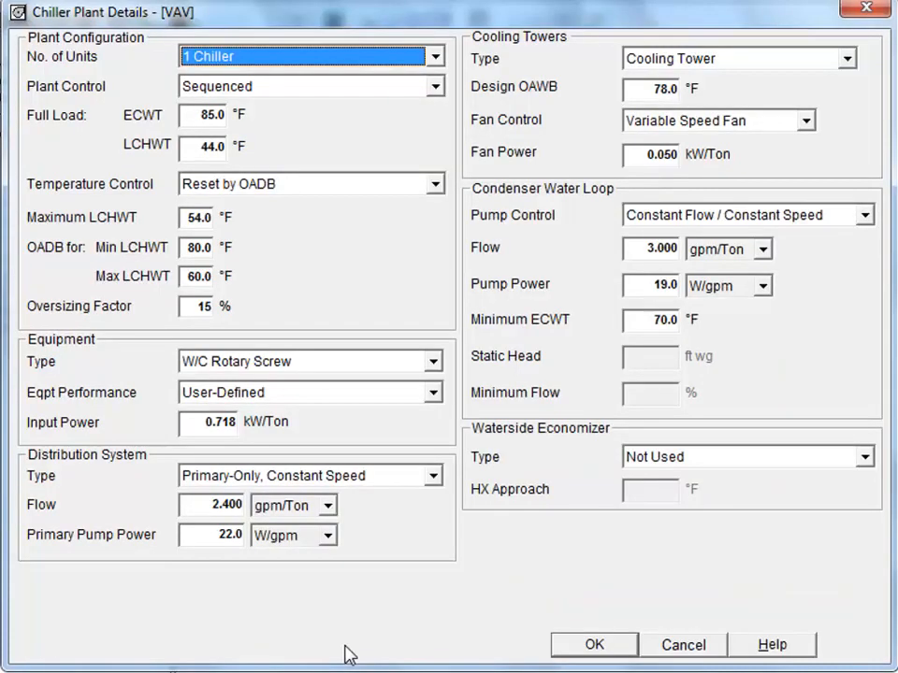
double_click(199, 306)
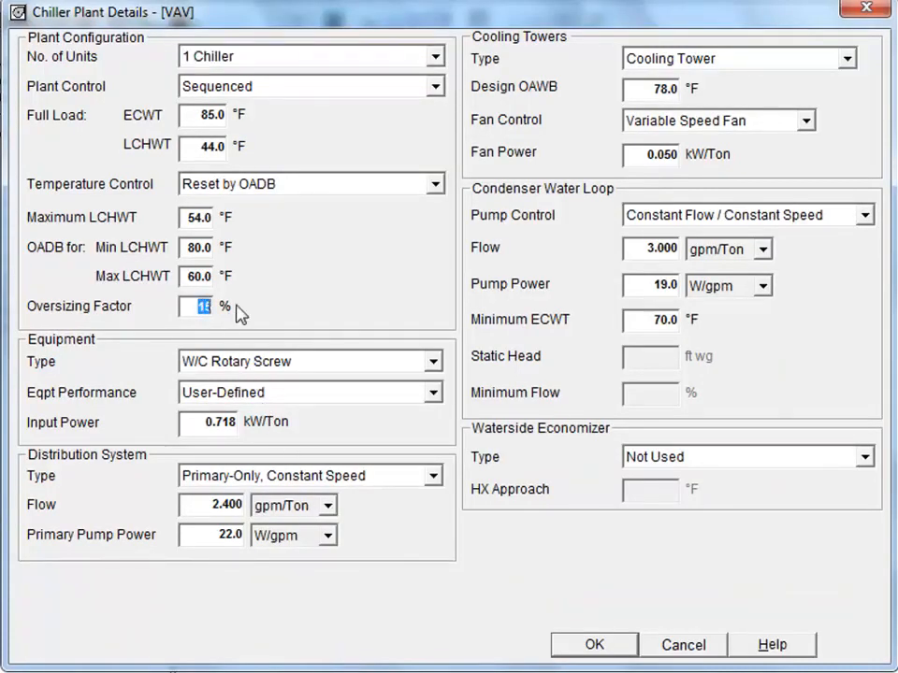
type("0")
left_click_drag(198, 146, 245, 146)
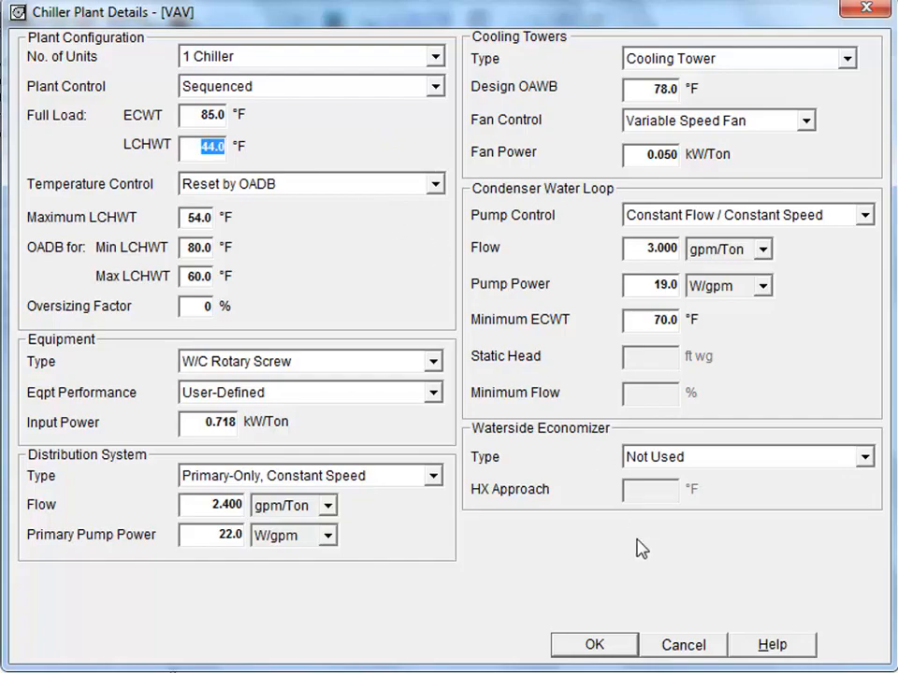
left_click(628, 646)
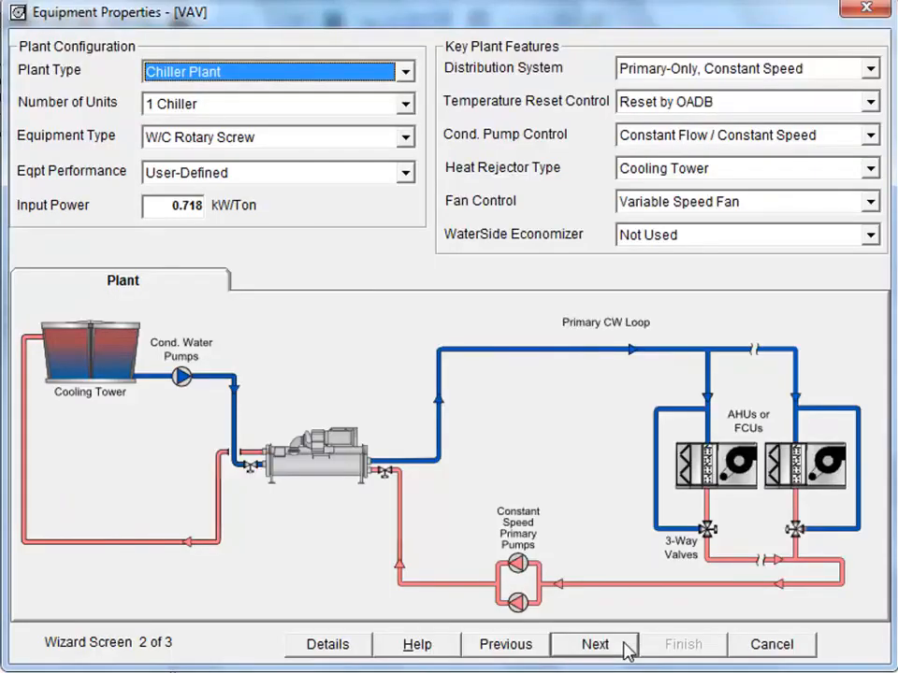
left_click(628, 646)
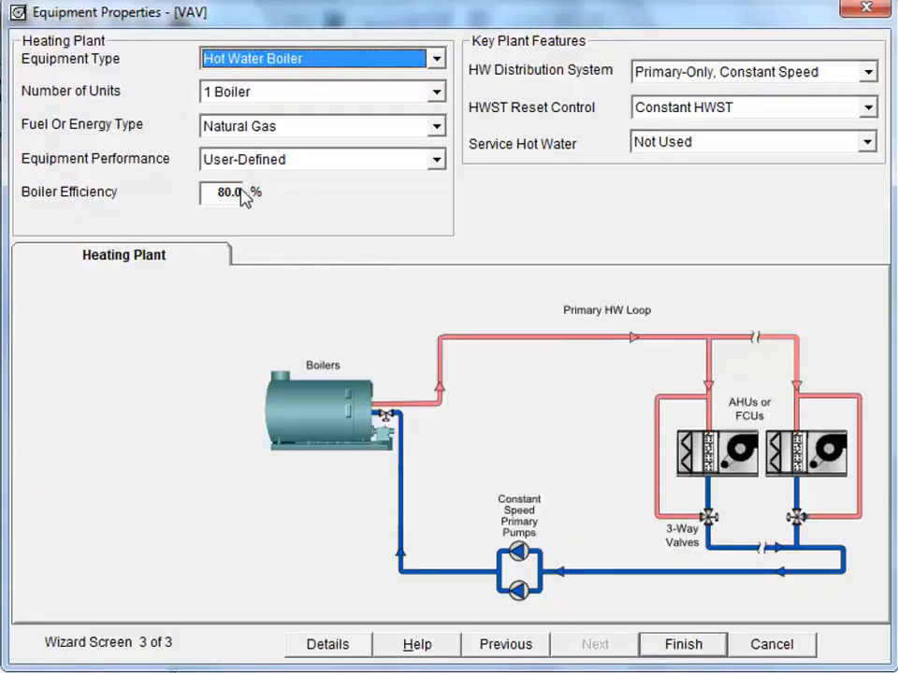
- Set the boiler efficiency to 90% and the HWST reset control to Reset by OADB schedule
left_click_drag(203, 193, 286, 193)
type("90")
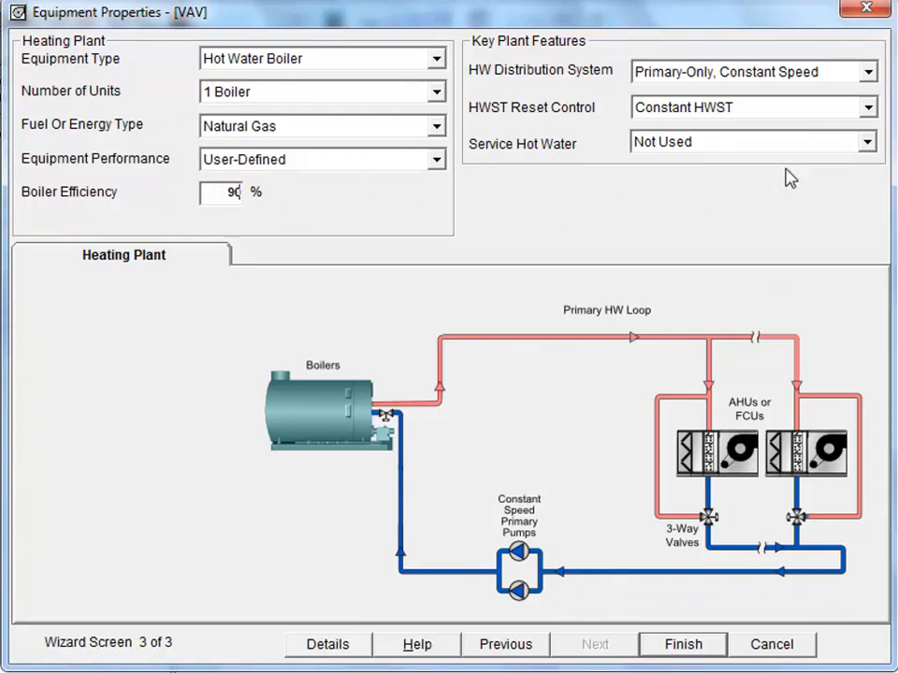
left_click(868, 108)
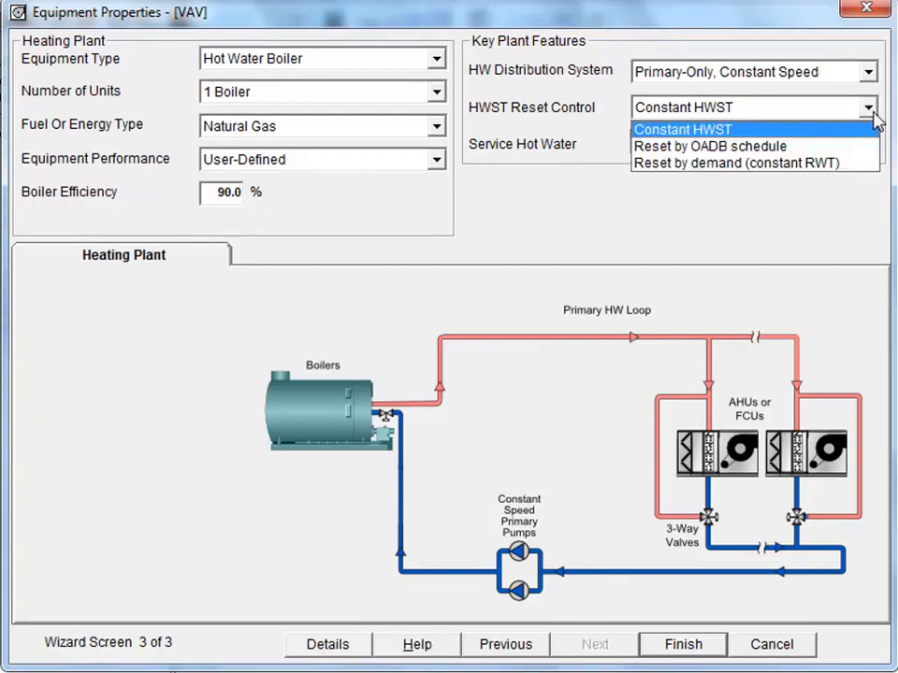
left_click(837, 147)
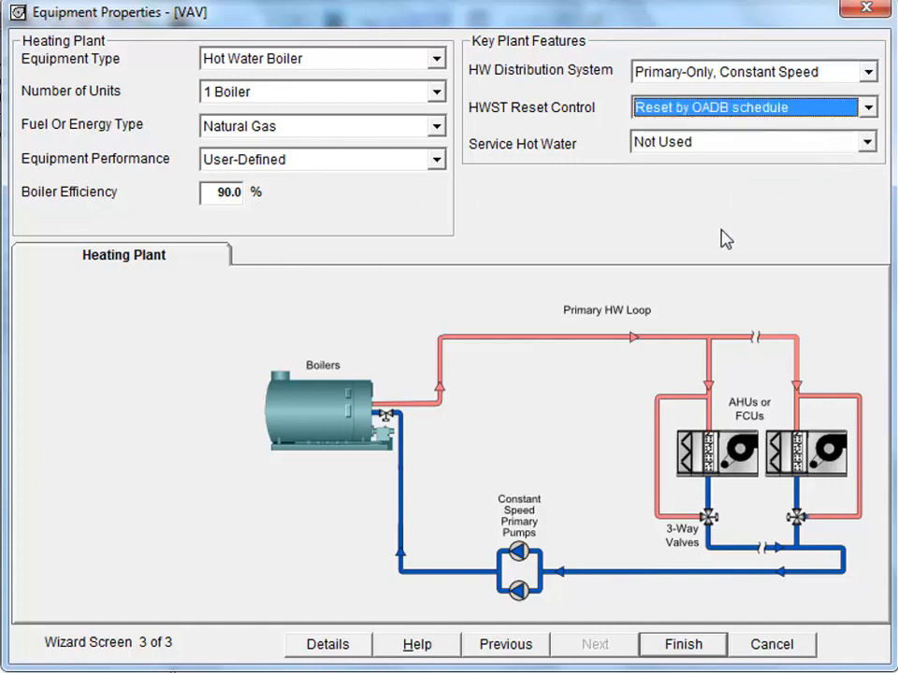
- Set the heating plant's oversizing factor to 0% in its details and finish the VAV equipment alternative
left_click(335, 644)
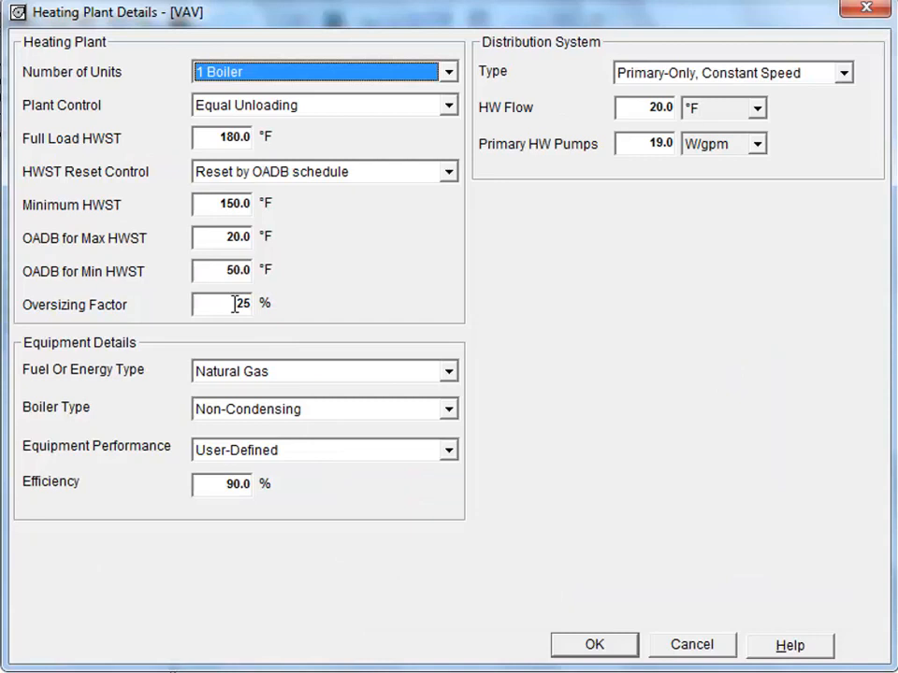
left_click_drag(208, 305, 285, 311)
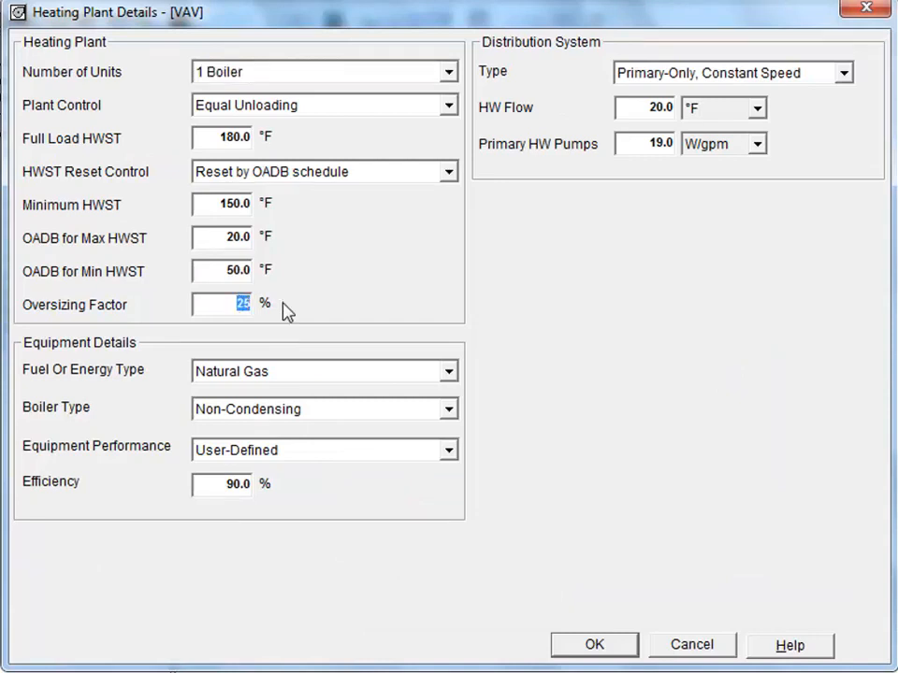
type("0")
left_click(632, 644)
left_click(682, 644)
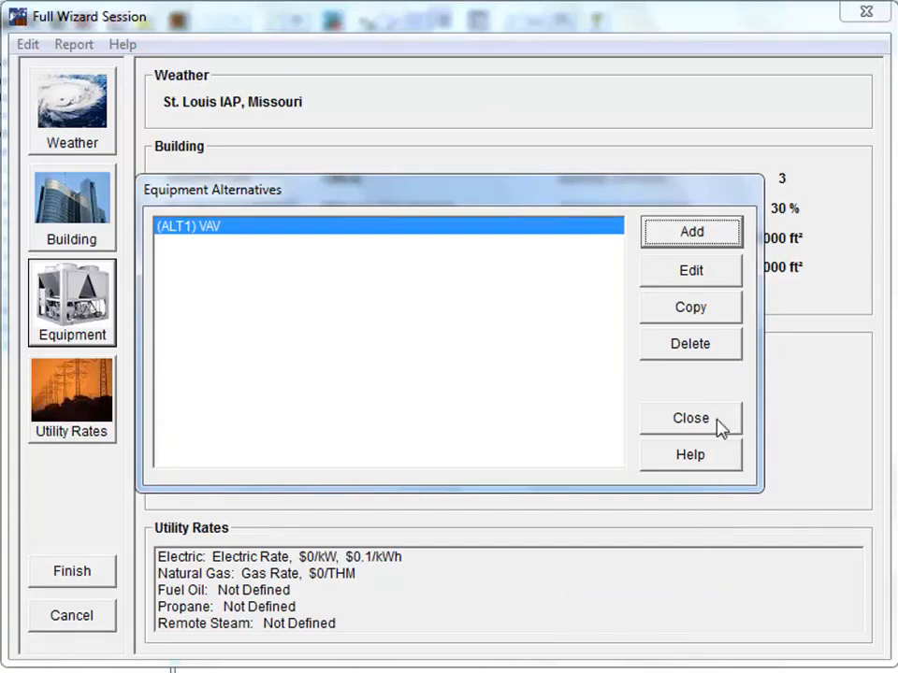
- Add a second equipment alternative named WSHP with the identifier ALT2
left_click(692, 234)
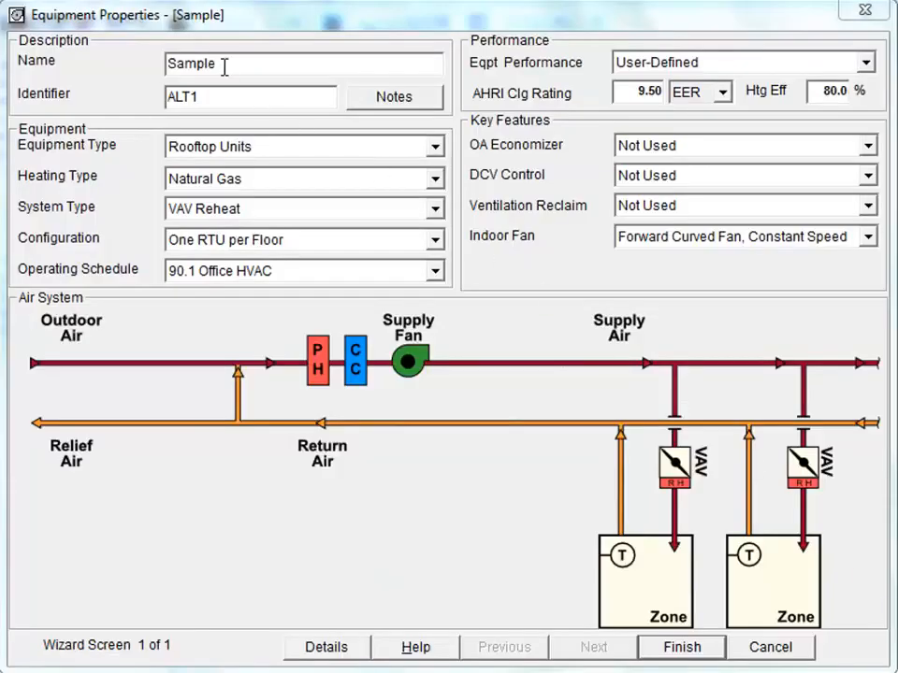
left_click_drag(224, 64, 129, 70)
type("WSHP")
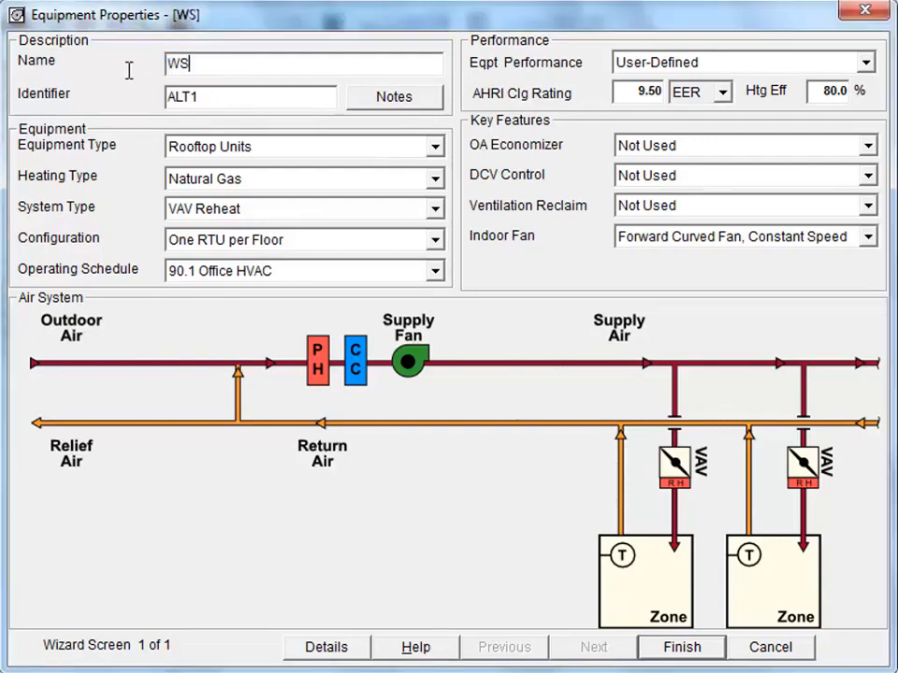
double_click(202, 98)
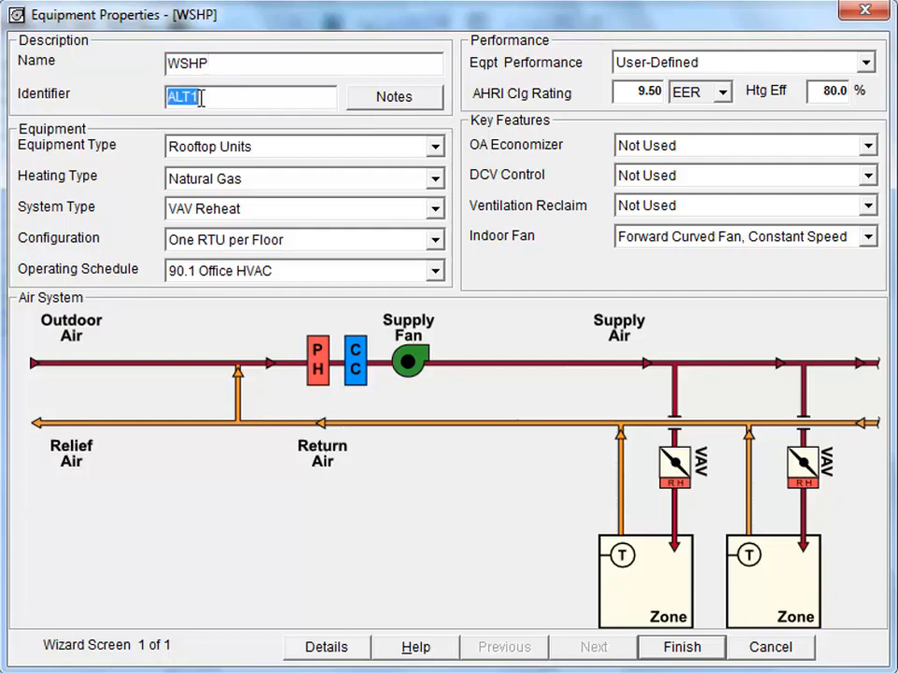
left_click(203, 98)
key("BackSpace")
type("2")
- Set the equipment type to Water Source Heat Pump Loop and the ventilation reclaim to Energy Recovery Ventilator (ERV)
left_click(435, 147)
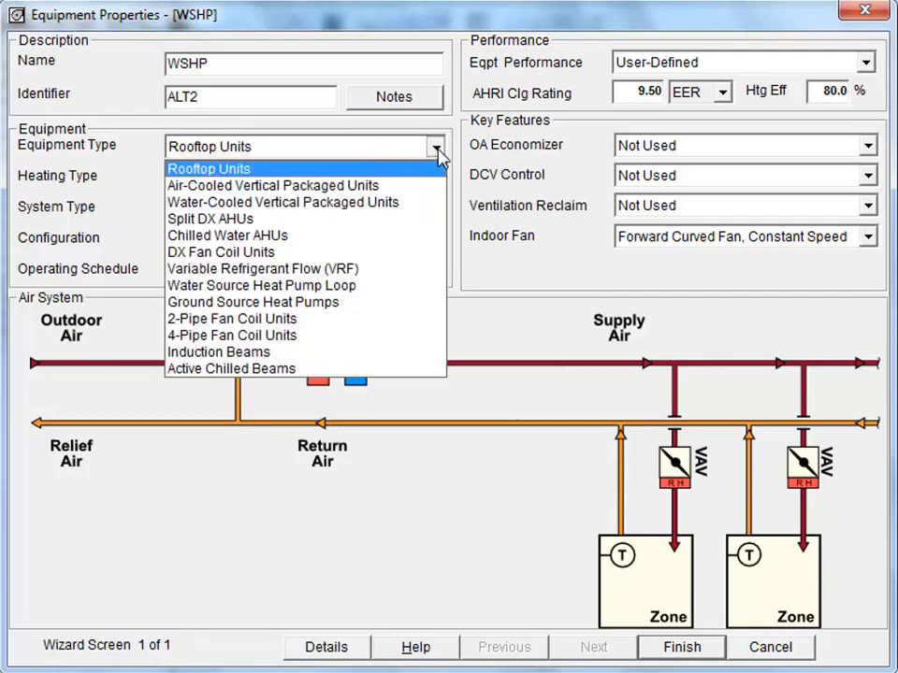
left_click(323, 287)
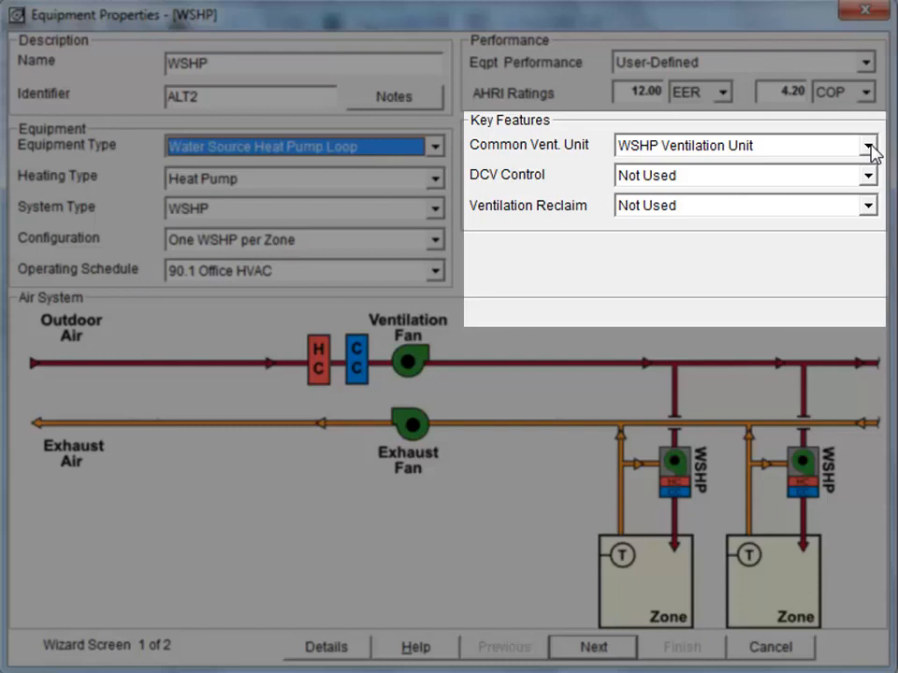
left_click(868, 211)
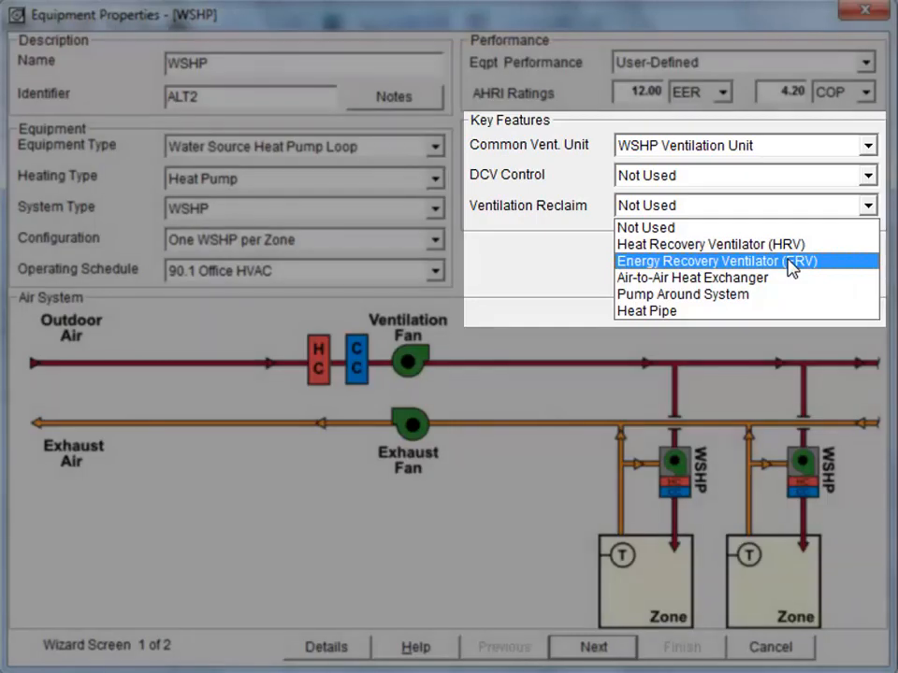
left_click(786, 262)
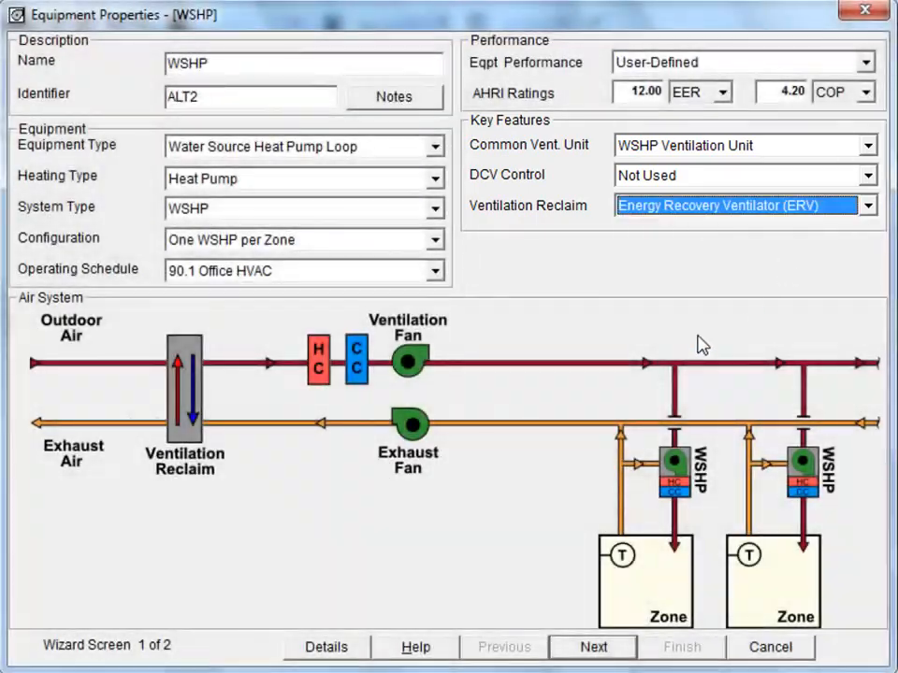
- In the WSHP system details, set both the heating and cooling oversizing factors to 0%
left_click(342, 654)
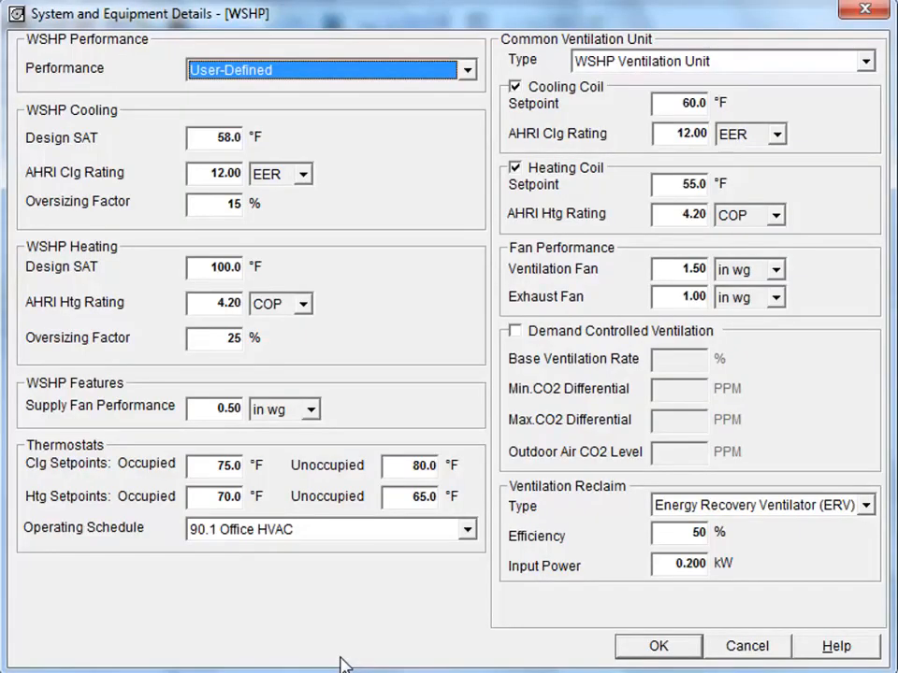
left_click_drag(227, 338, 265, 342)
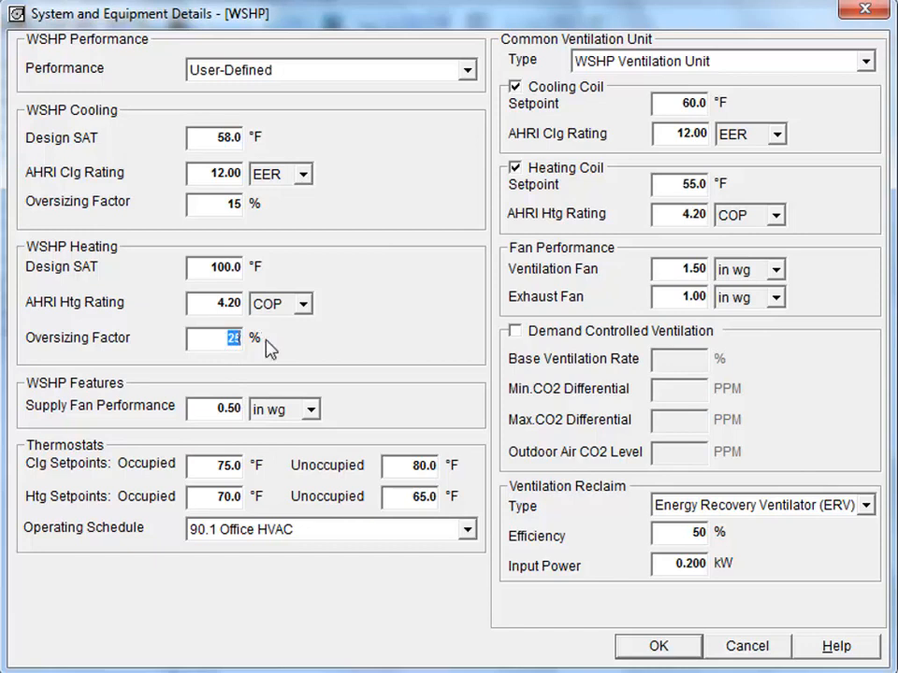
type("0")
left_click_drag(233, 203, 267, 203)
type("0")
- Set the WSHP supply fan performance to 0.75 in wg and the ERV efficiency to 60%, accept the details and continue to the water loop screen
left_click_drag(220, 408, 250, 409)
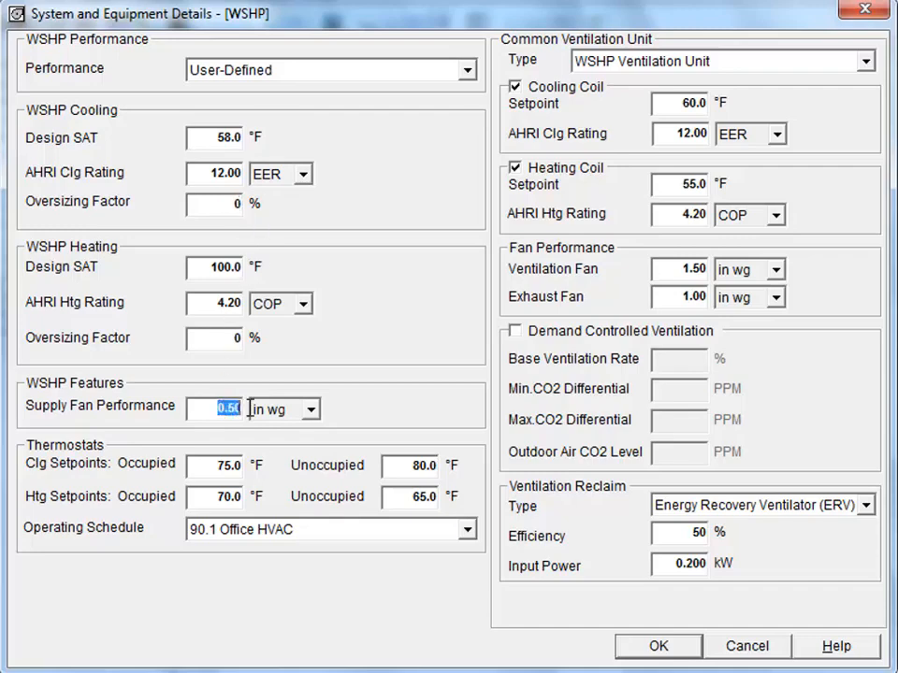
key("BackSpace")
type(".75")
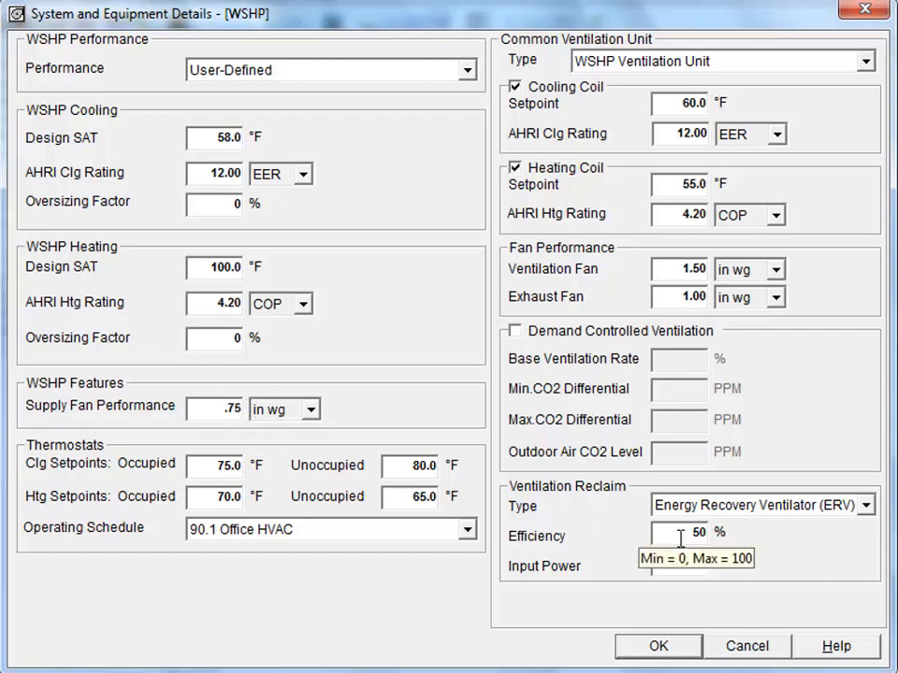
left_click_drag(679, 541, 734, 533)
type("60")
left_click(668, 645)
left_click(625, 651)
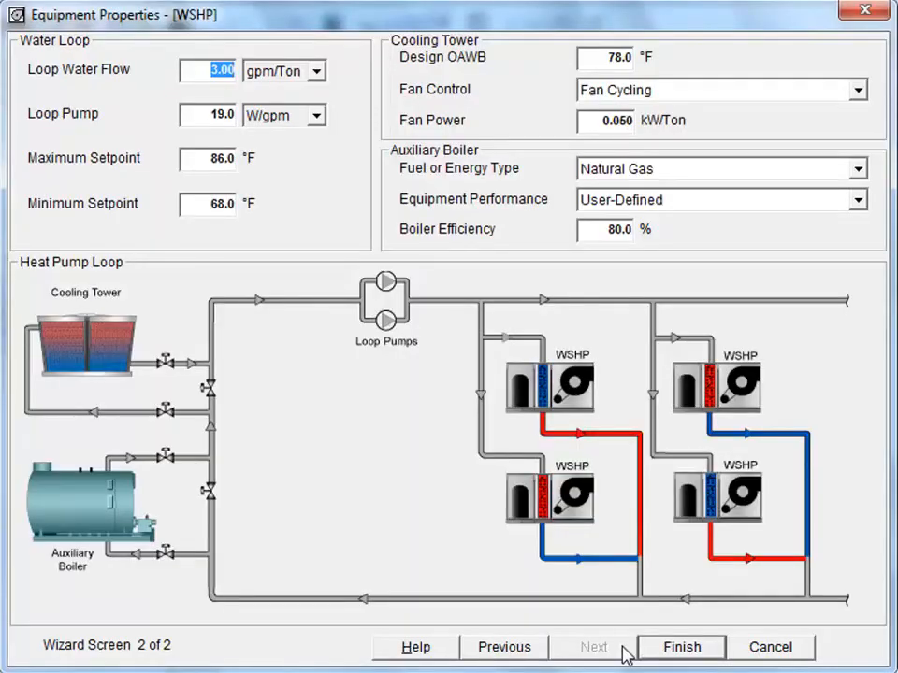
- Set the auxiliary boiler efficiency to 90% and the cooling tower fan control to Variable Speed Fan, and finish the WSHP alternative
left_click(621, 226)
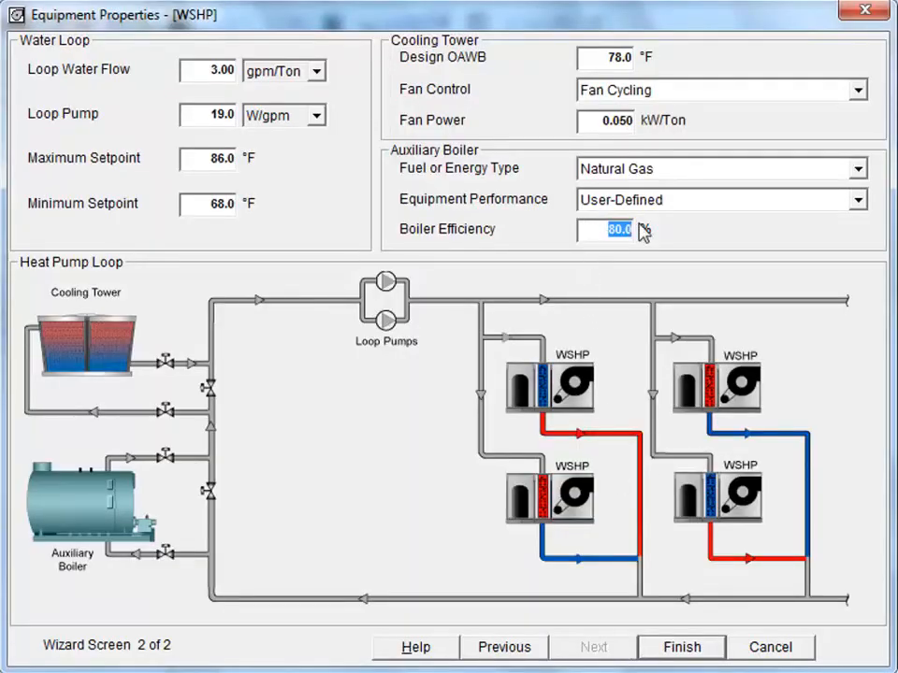
type("90")
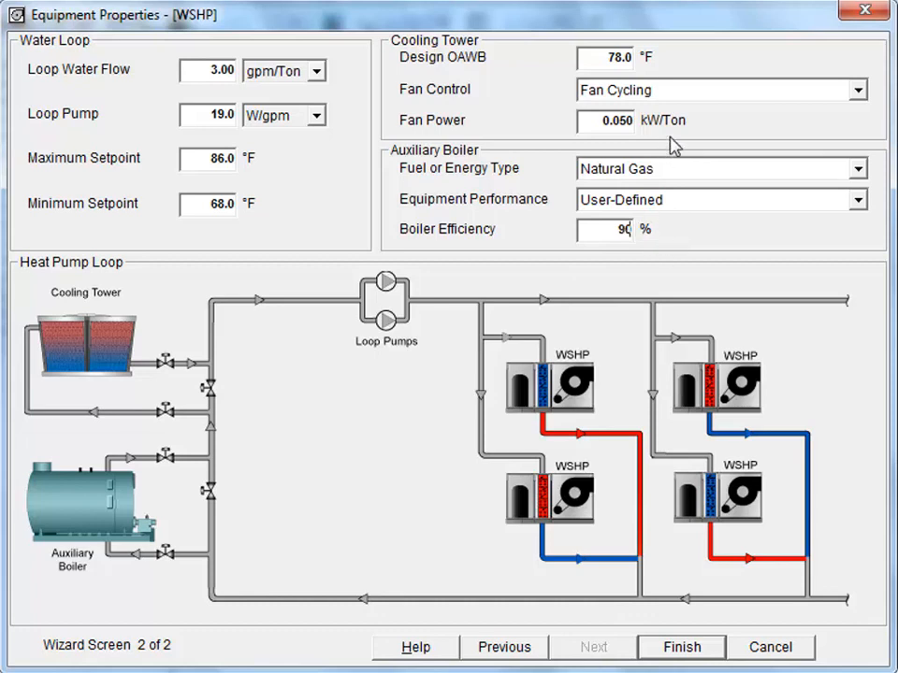
left_click(857, 92)
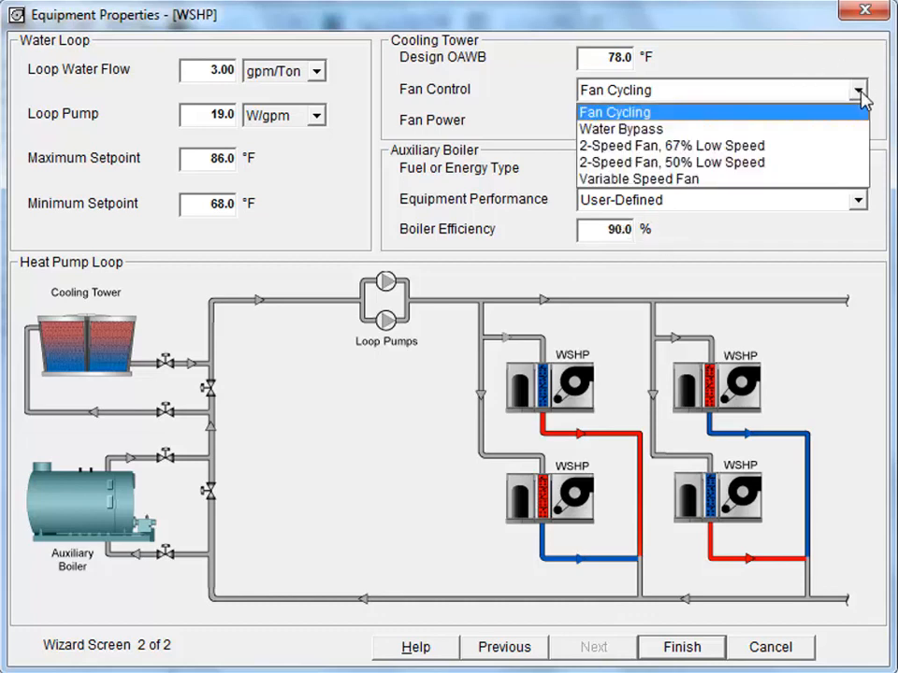
left_click(690, 181)
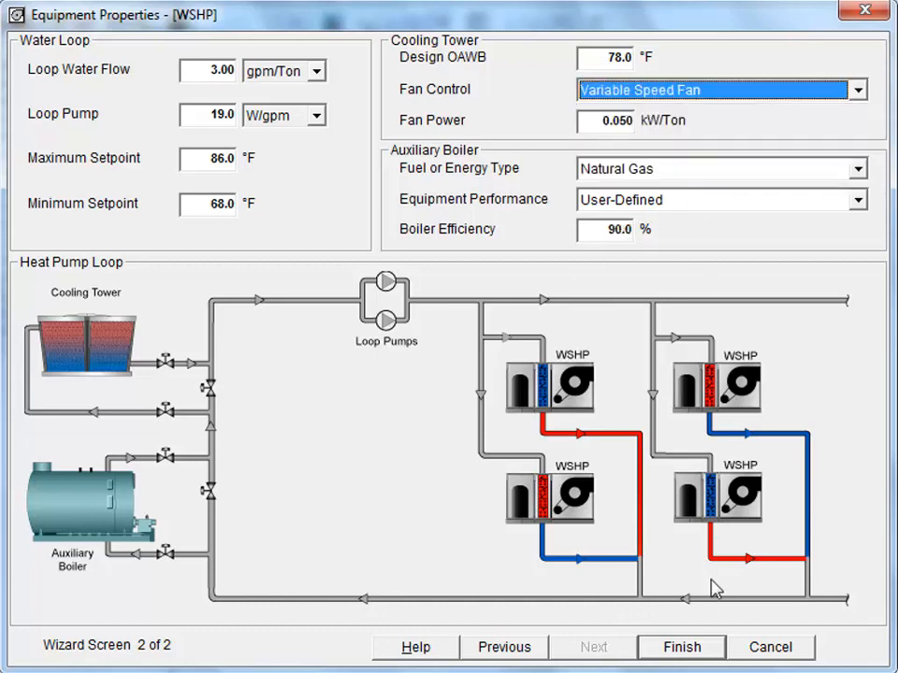
left_click(711, 654)
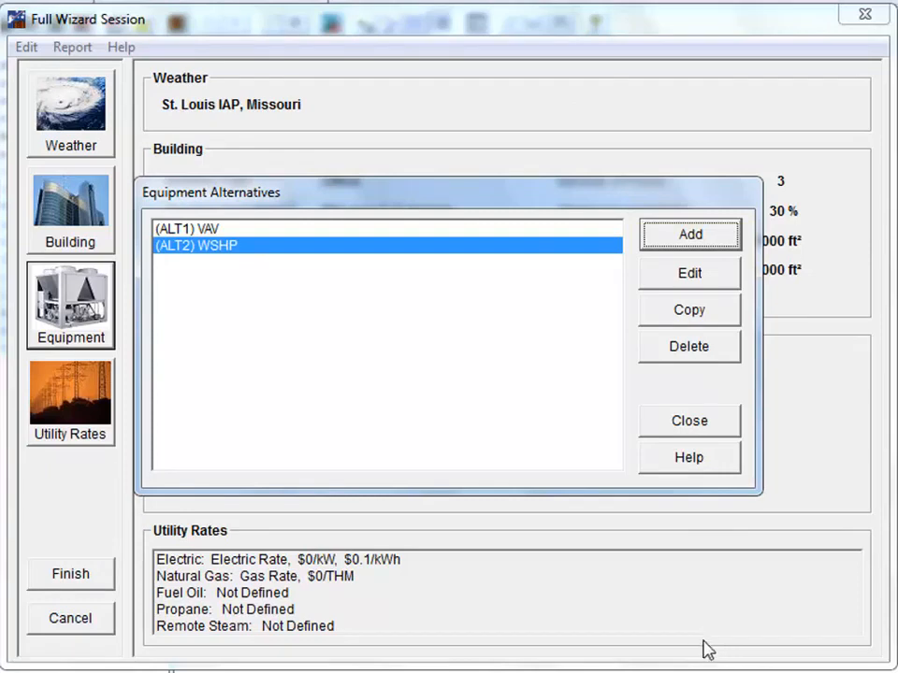
- Copy the (ALT1) VAV alternative and change the copy's identifier to ALT3
left_click(216, 229)
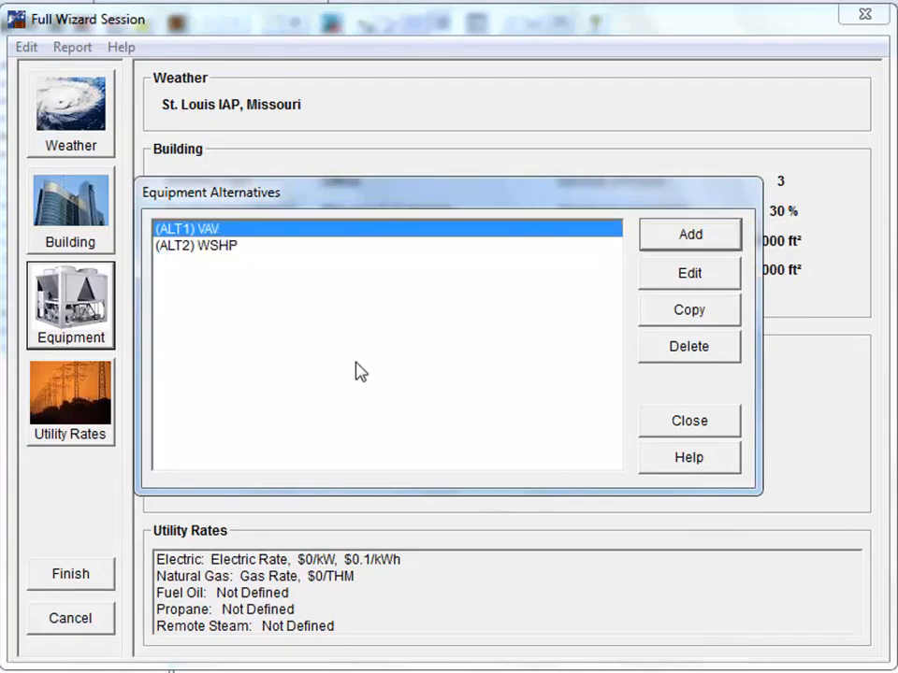
left_click(674, 322)
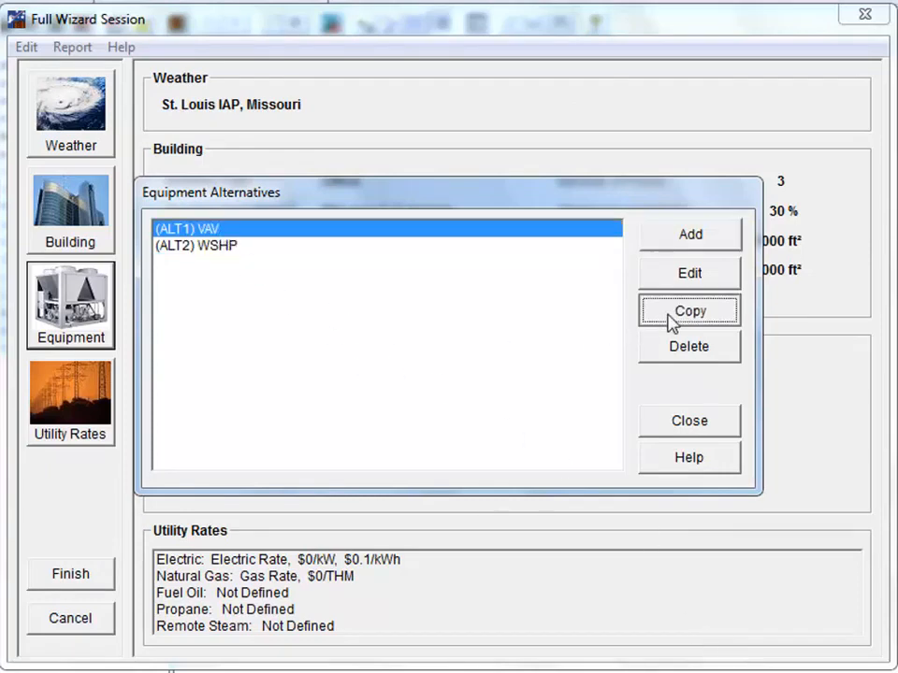
double_click(197, 98)
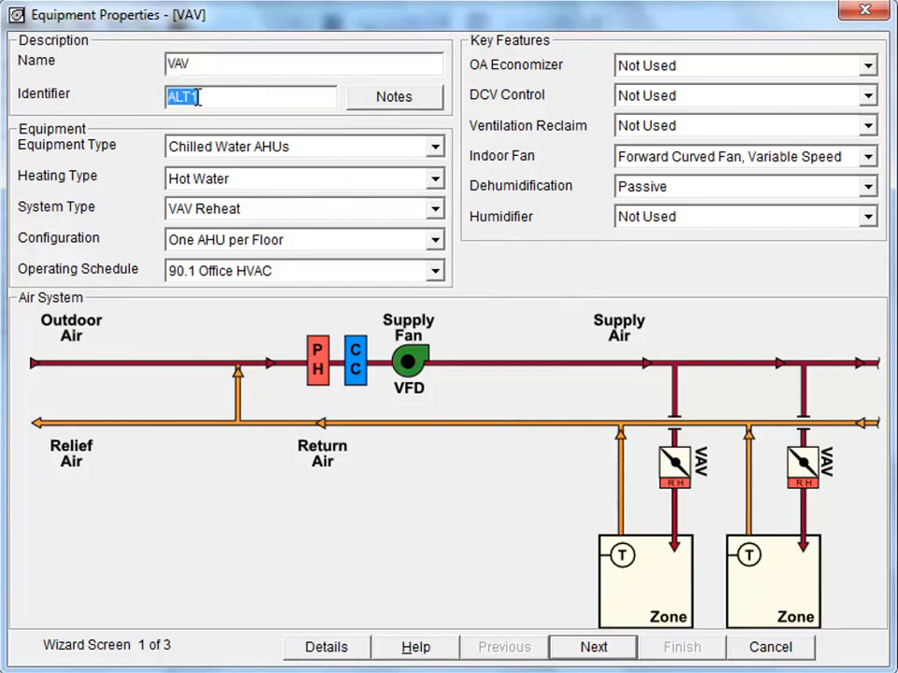
left_click(197, 97)
key("BackSpace")
type("3")
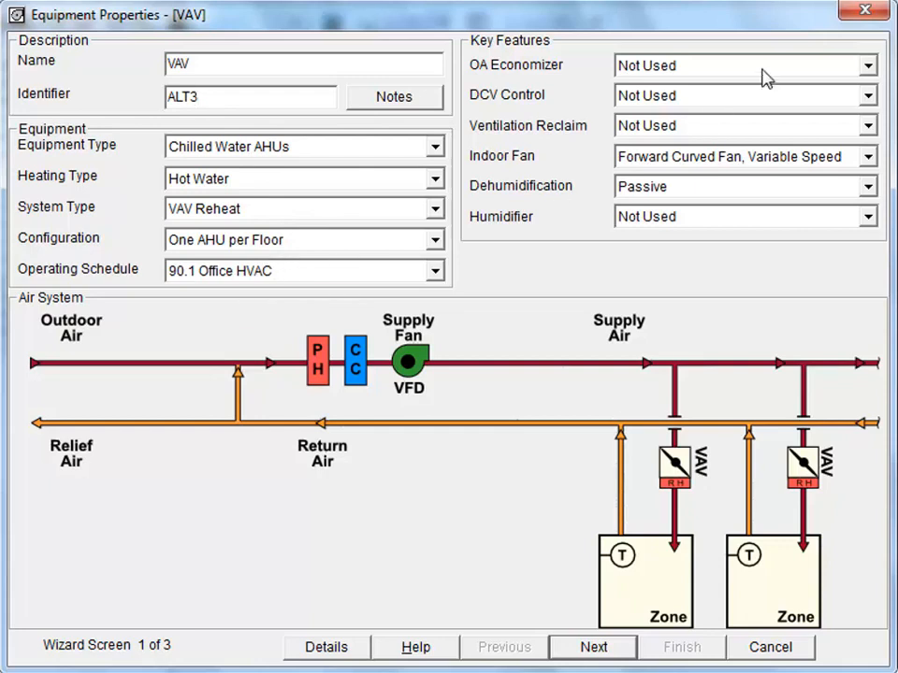
- Set ALT3's OA economizer to Integrated Enthalpy and continue to the chiller plant screen
left_click(869, 66)
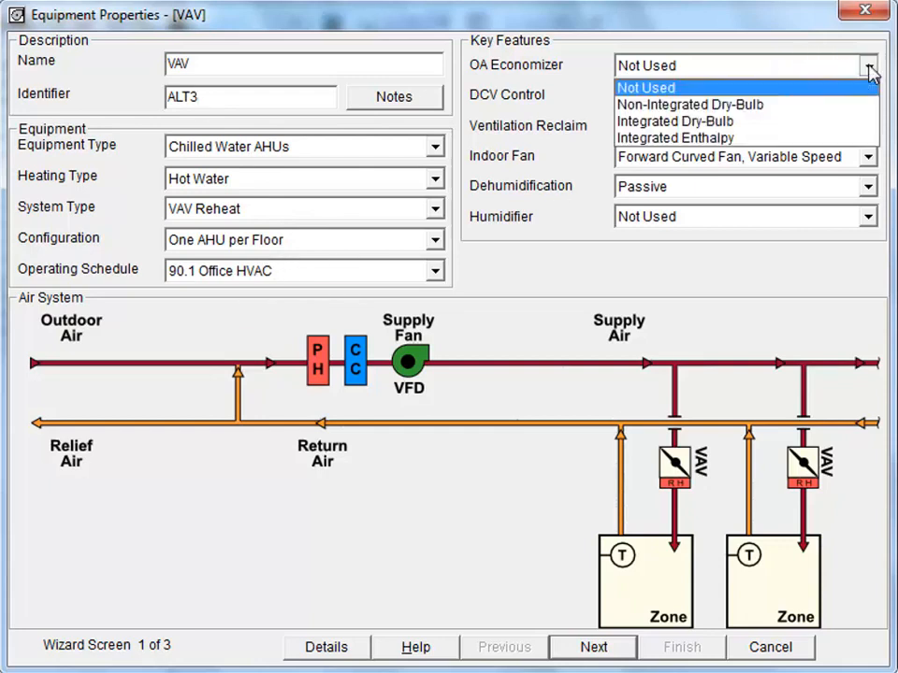
left_click(758, 141)
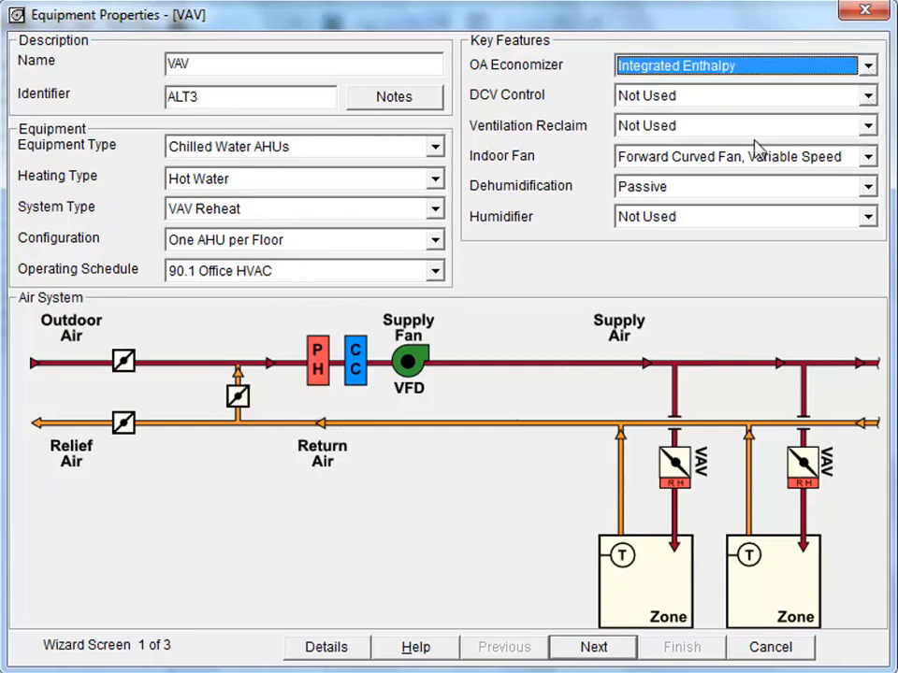
left_click(611, 646)
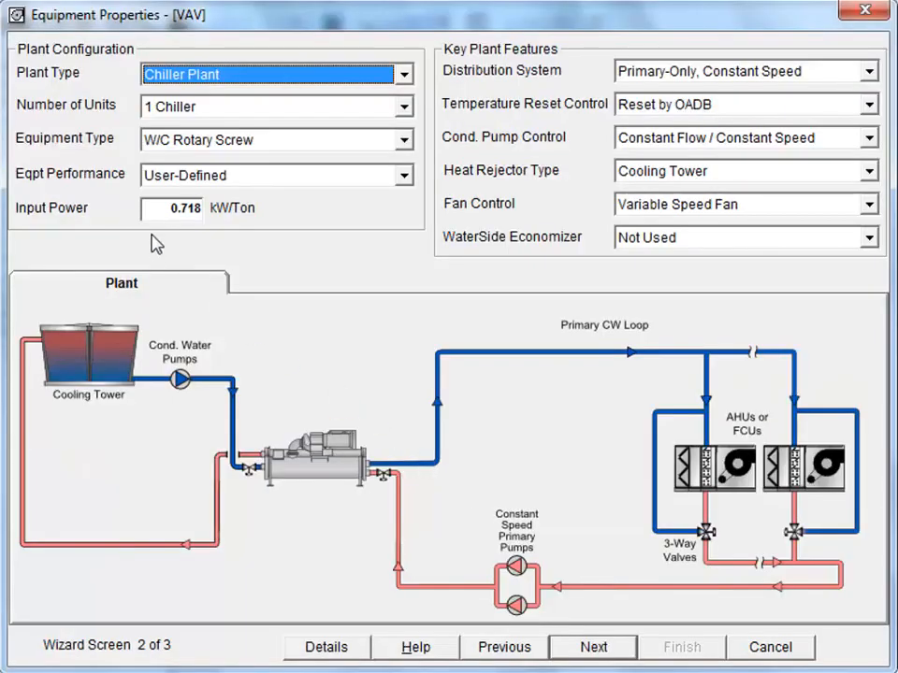
- Set the chiller input power to 0.6 kW/Ton, finish the ALT3 alternative and close the equipment alternatives list
left_click_drag(169, 208, 225, 208)
key("BackSpace")
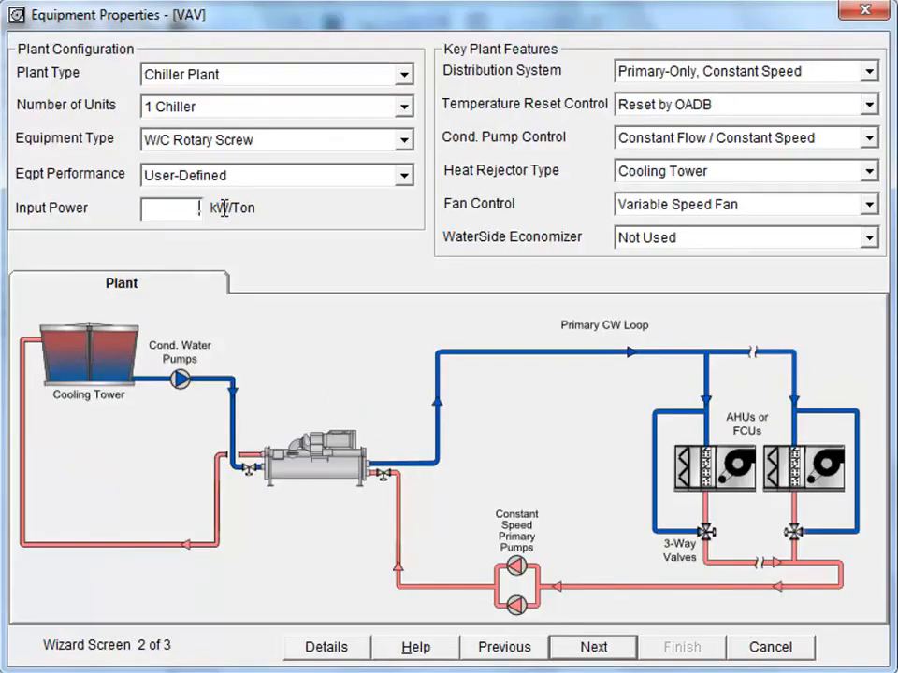
type(".6")
left_click(614, 652)
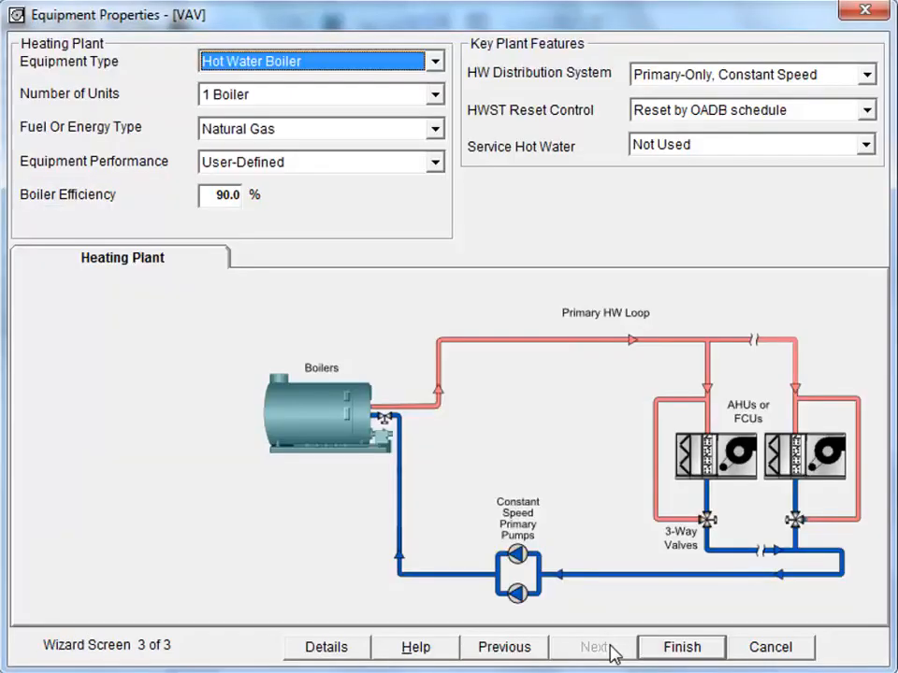
left_click(670, 657)
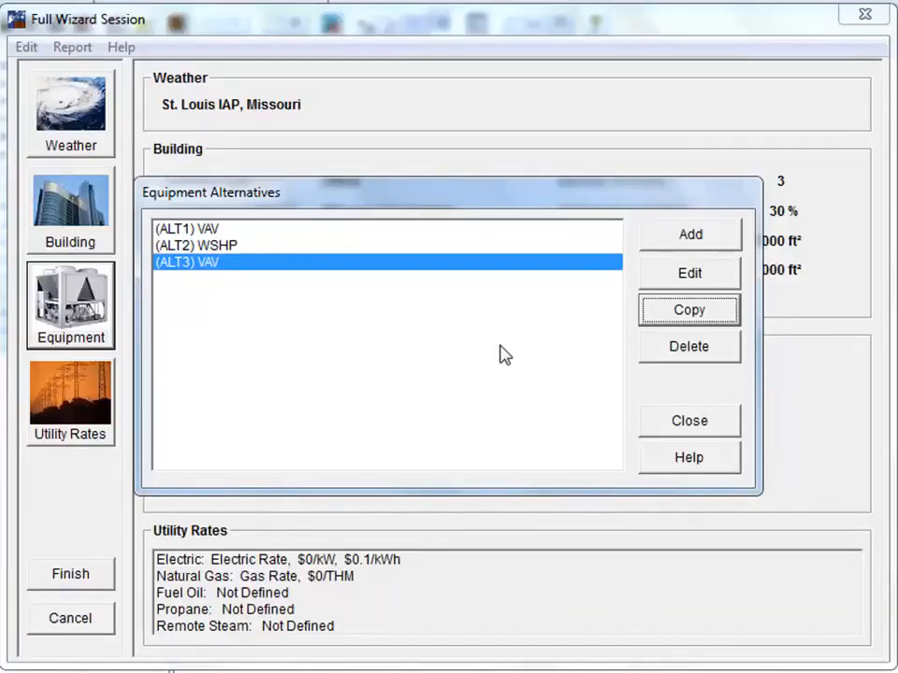
left_click(706, 424)
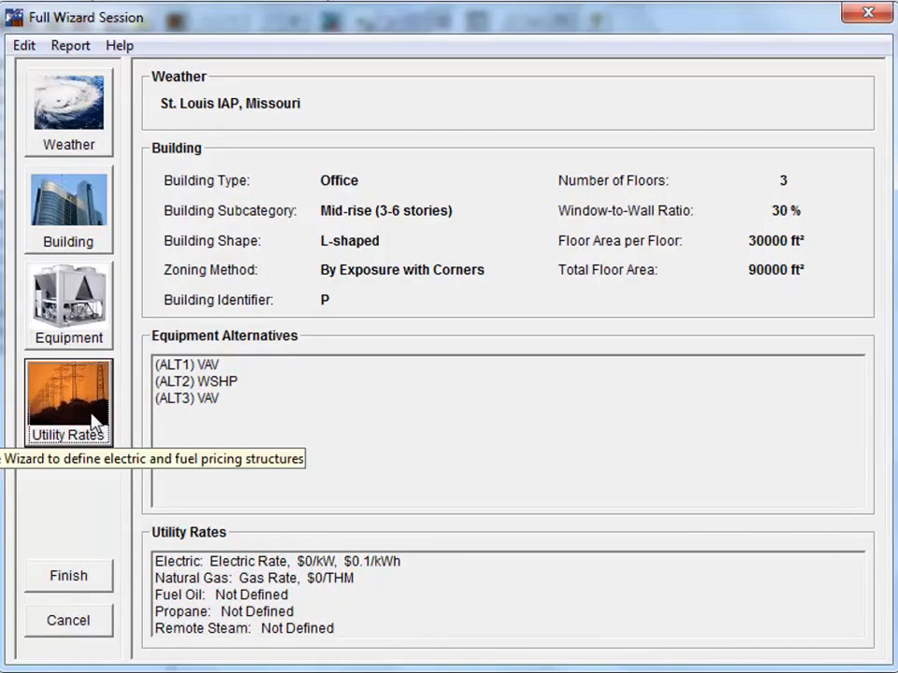
- Open the utility rate properties and choose Missouri - EIA 2013 as the electric rate
left_click(96, 423)
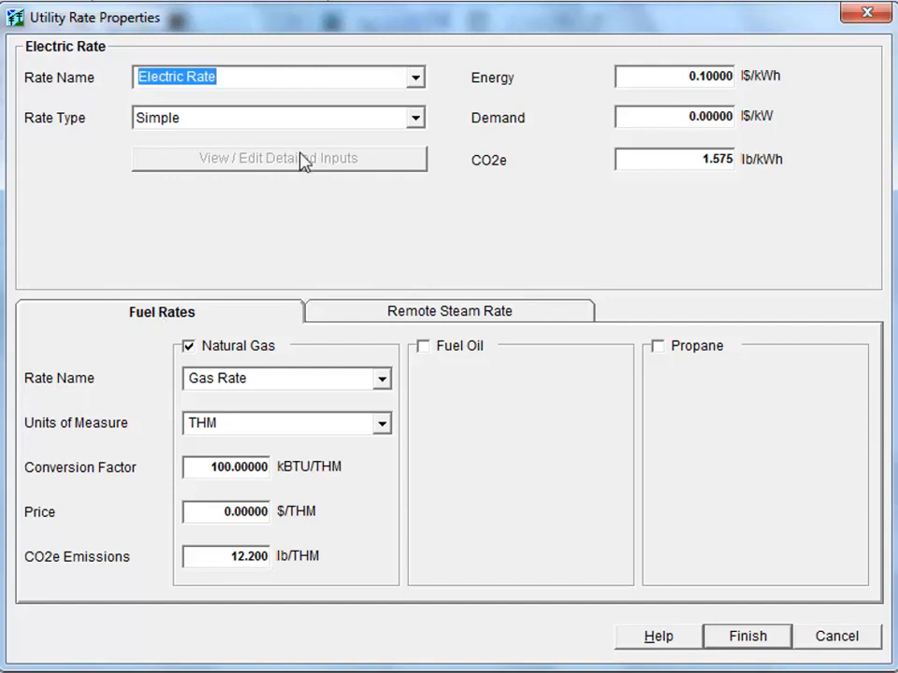
left_click(420, 85)
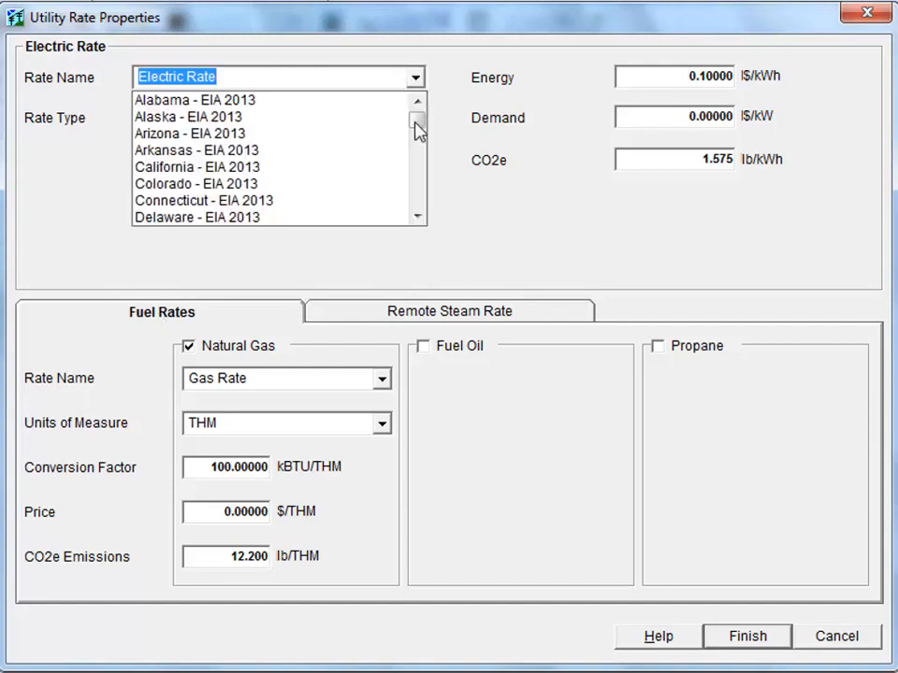
left_click_drag(417, 130, 418, 161)
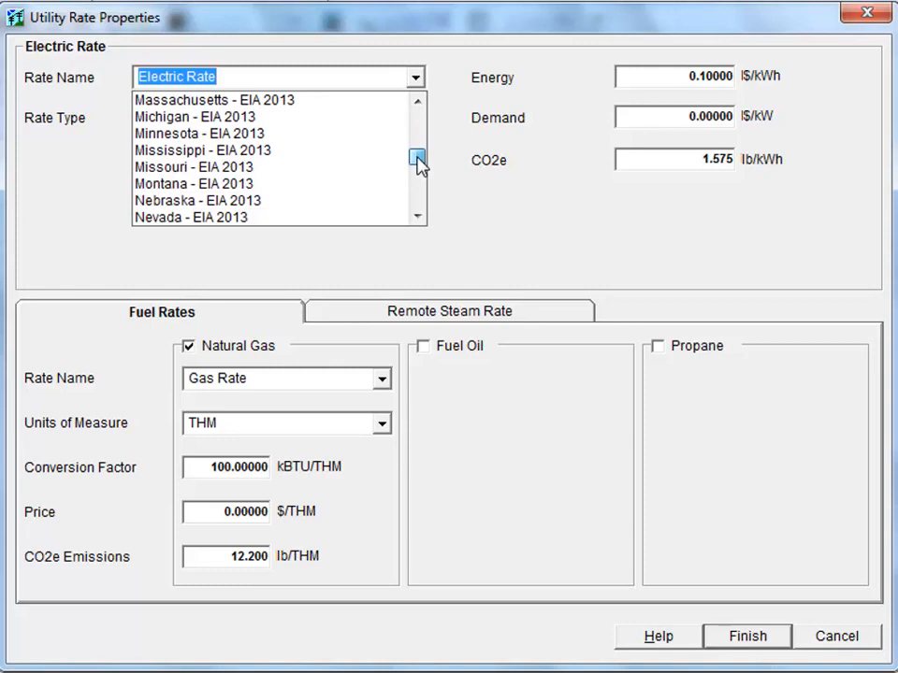
left_click(225, 169)
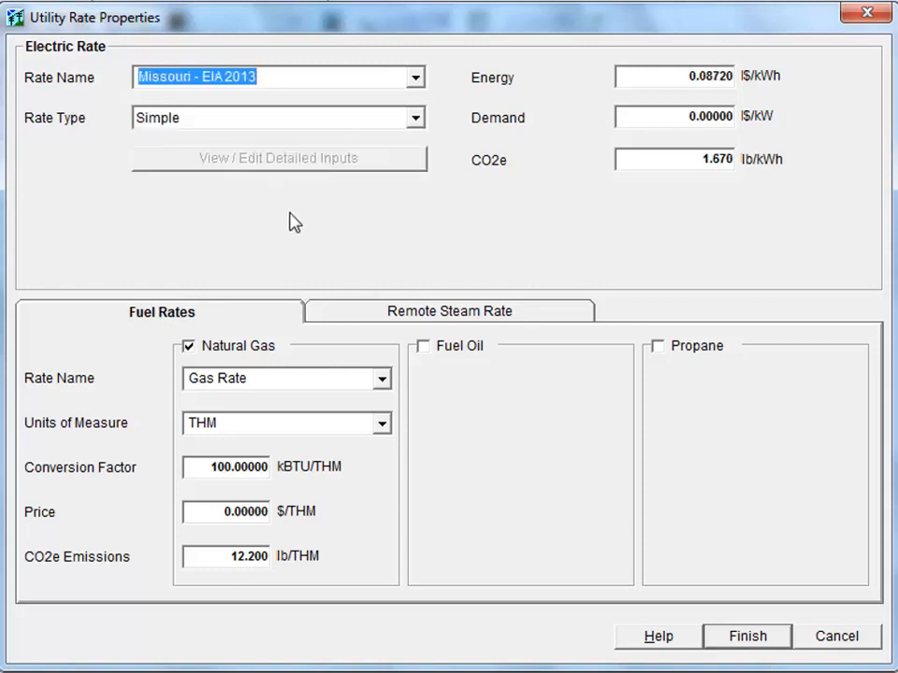
- Choose Missouri - EIA 2012 as the natural gas rate, and finish the utility rates and the Full Wizard session
left_click(380, 381)
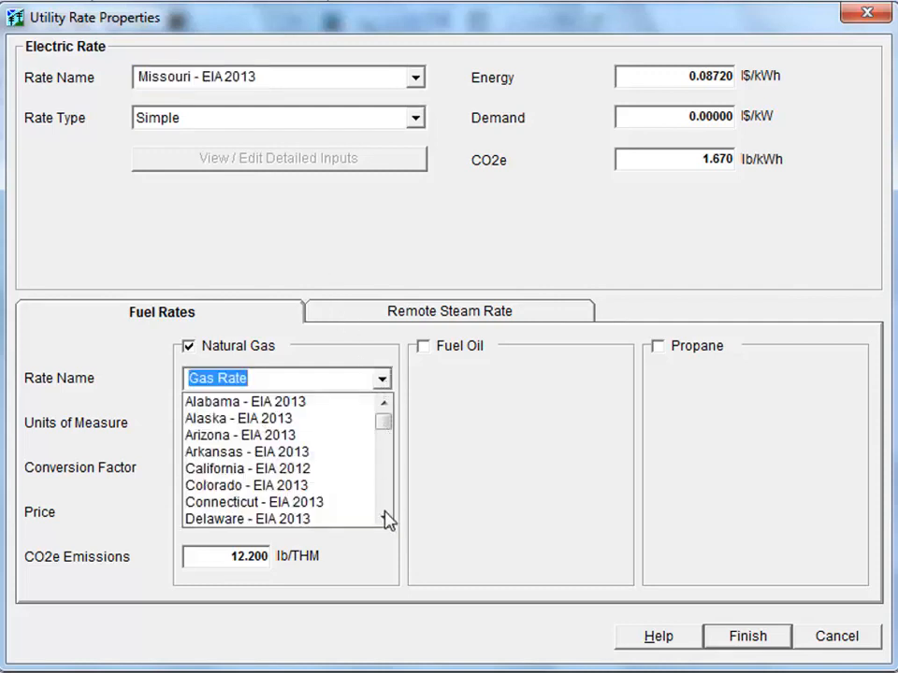
left_click_drag(383, 519, 383, 519)
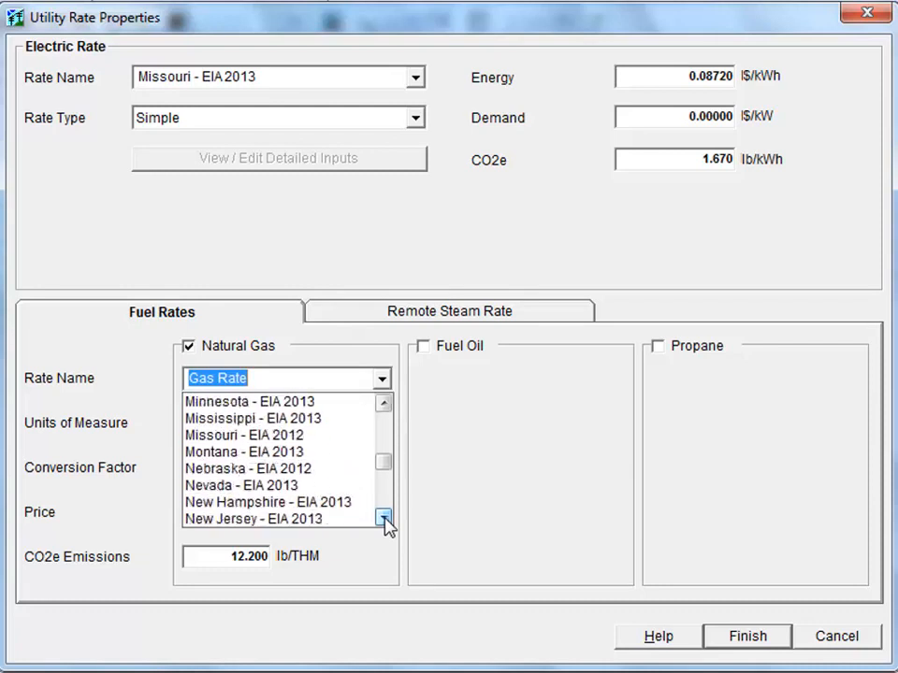
left_click(330, 436)
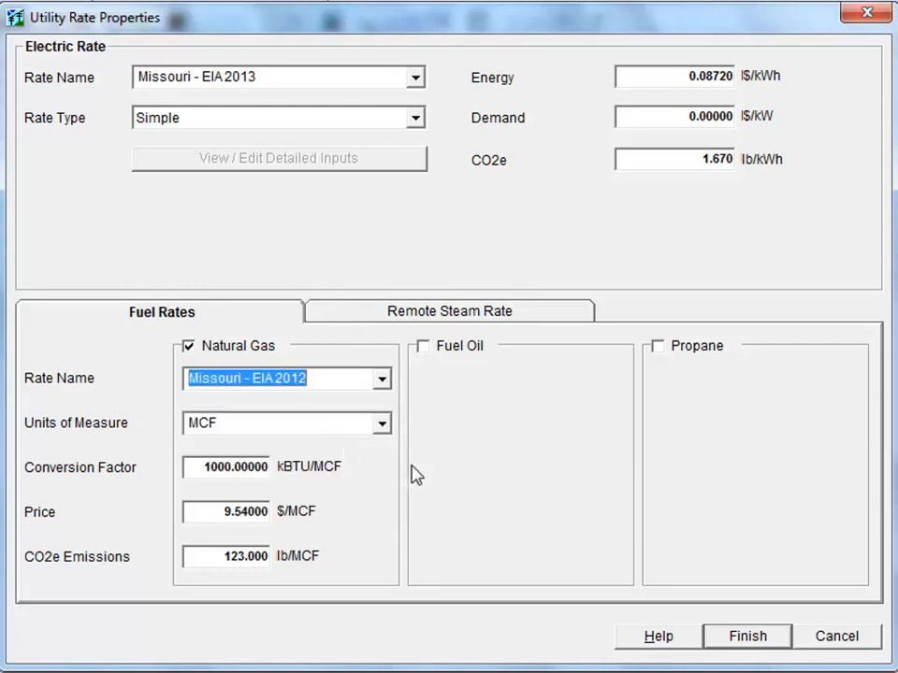
left_click(731, 641)
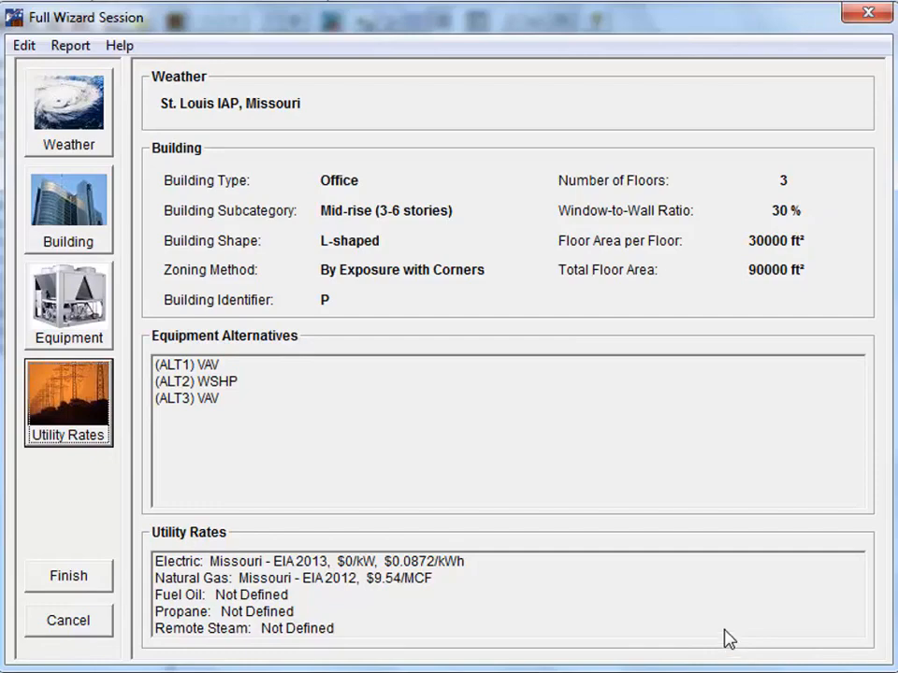
left_click(99, 578)
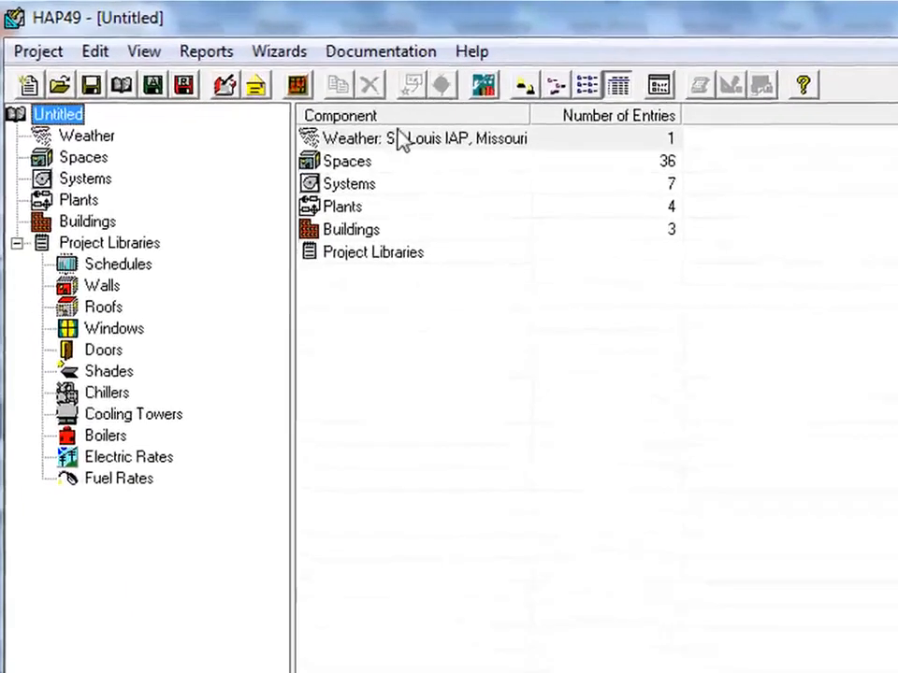
- Review the project's Spaces and Systems component entries and open the Buildings list
left_click(417, 178)
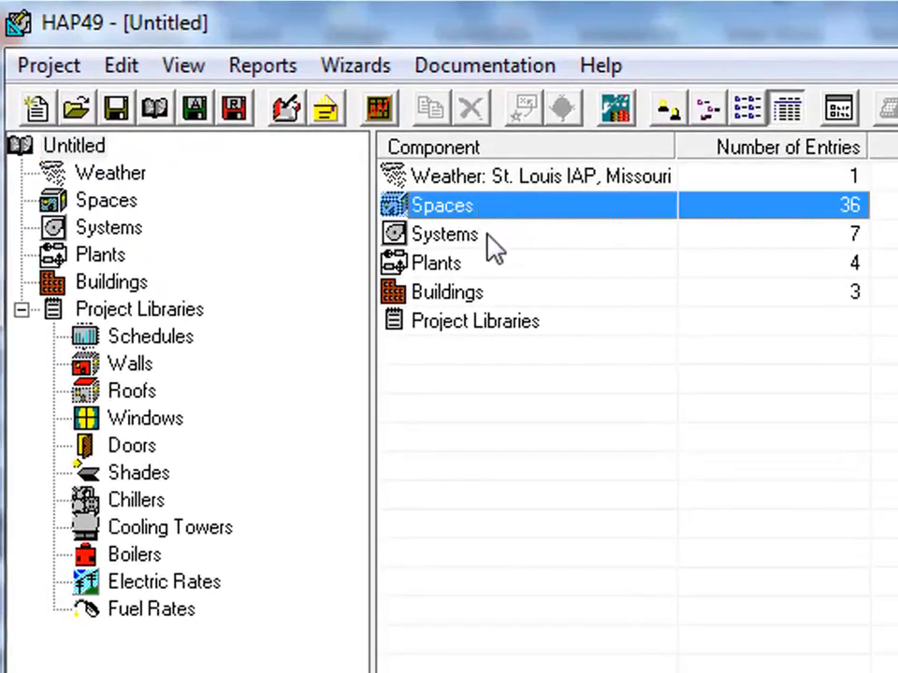
left_click(491, 239)
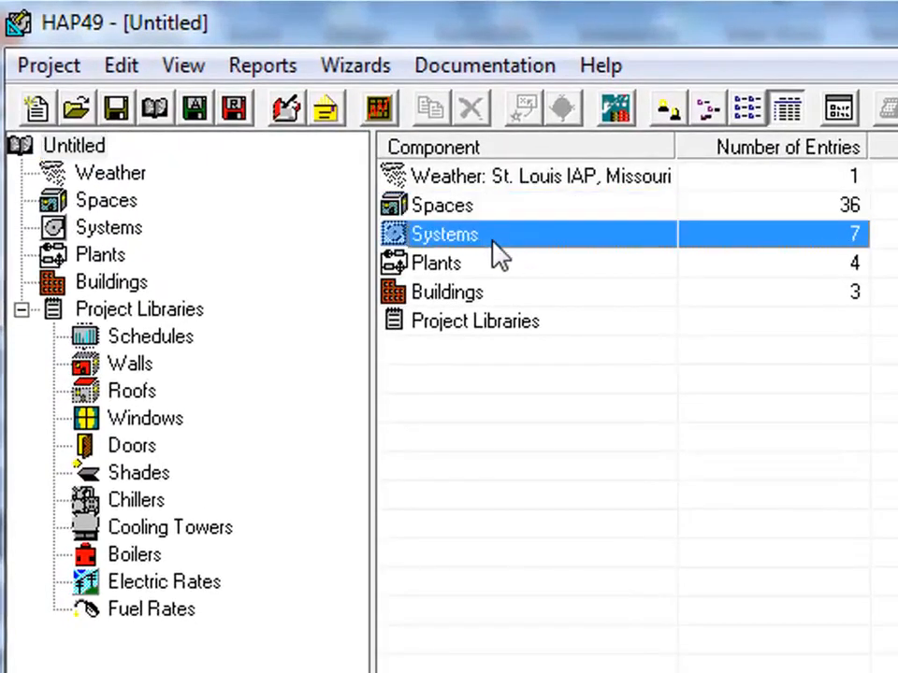
left_click(506, 297)
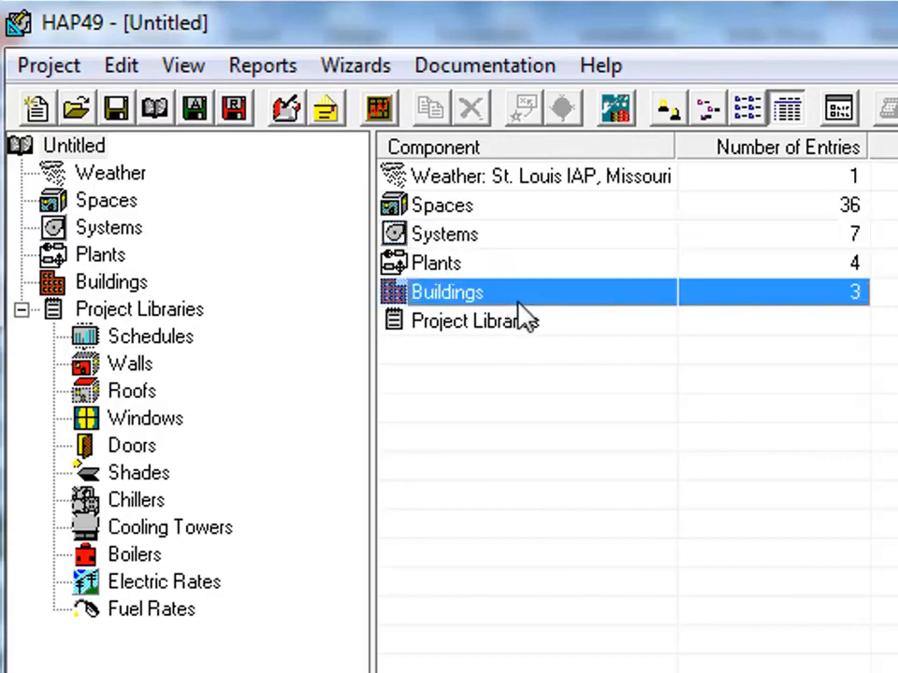
double_click(525, 307)
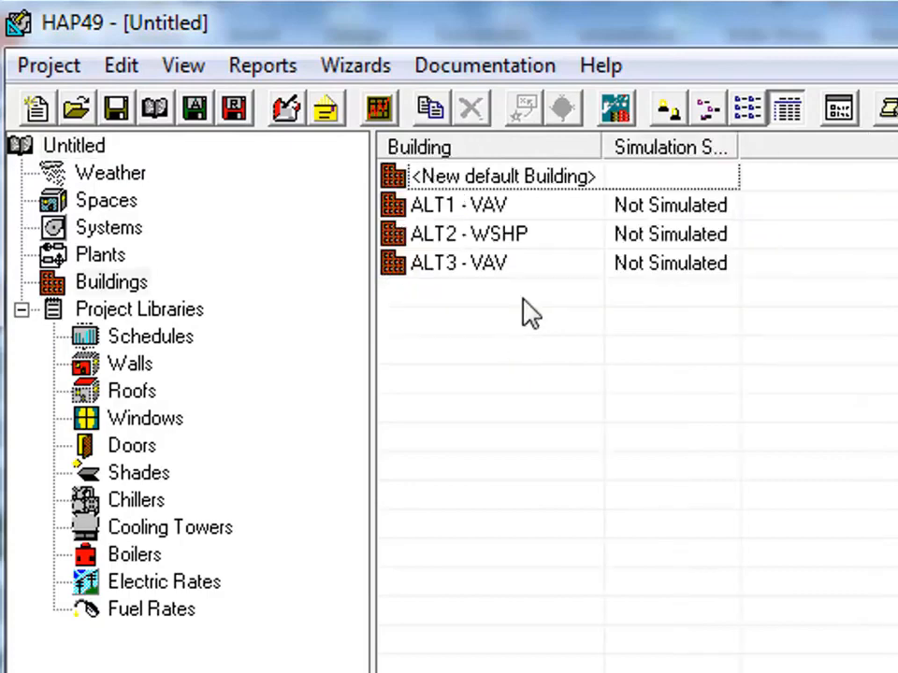
- Preview simulation results for the ALT1, ALT2 and ALT3 buildings together, including only the Annual Cost Summary and leaving out the Annual Energy & Emissions Summary
left_click(540, 207)
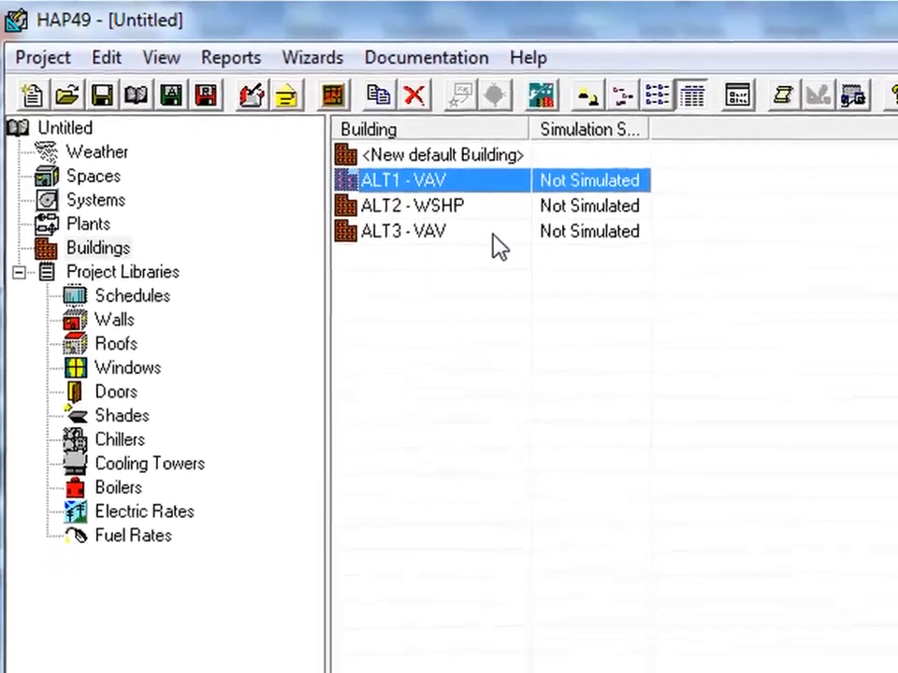
left_click(493, 236, "shift")
right_click(502, 200)
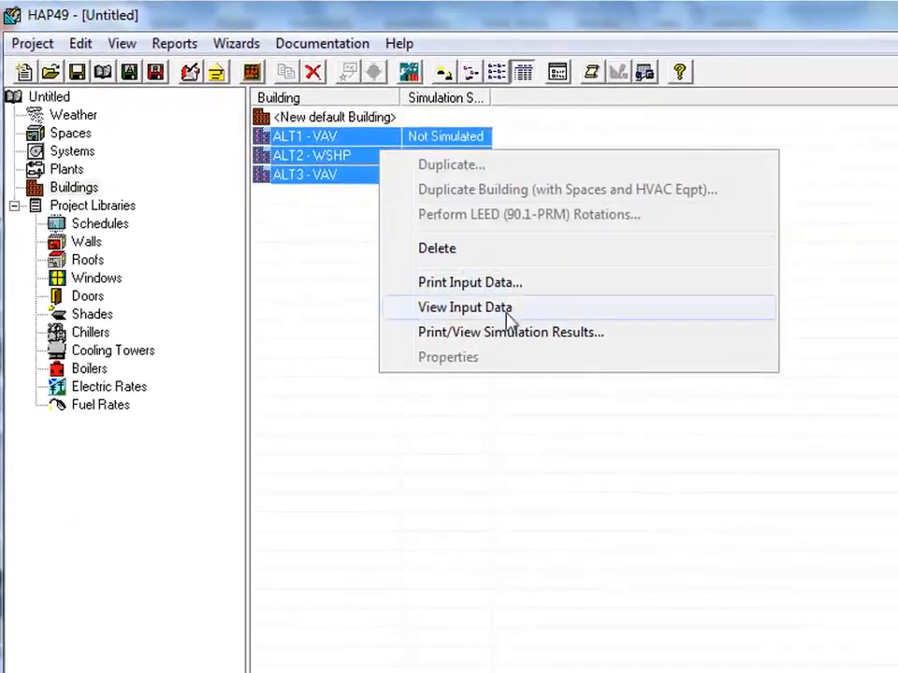
left_click(527, 337)
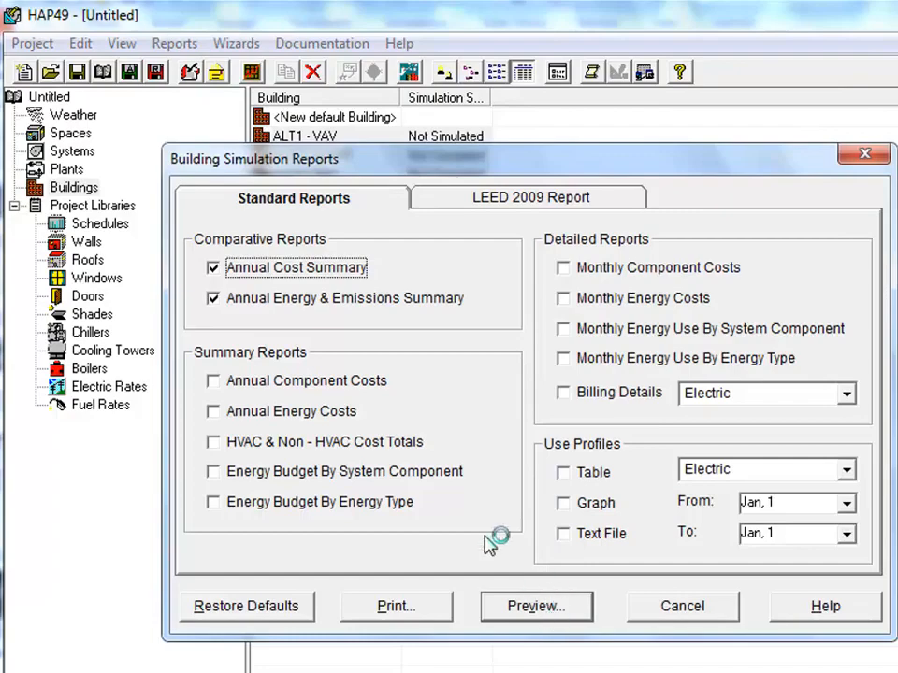
left_click(213, 298)
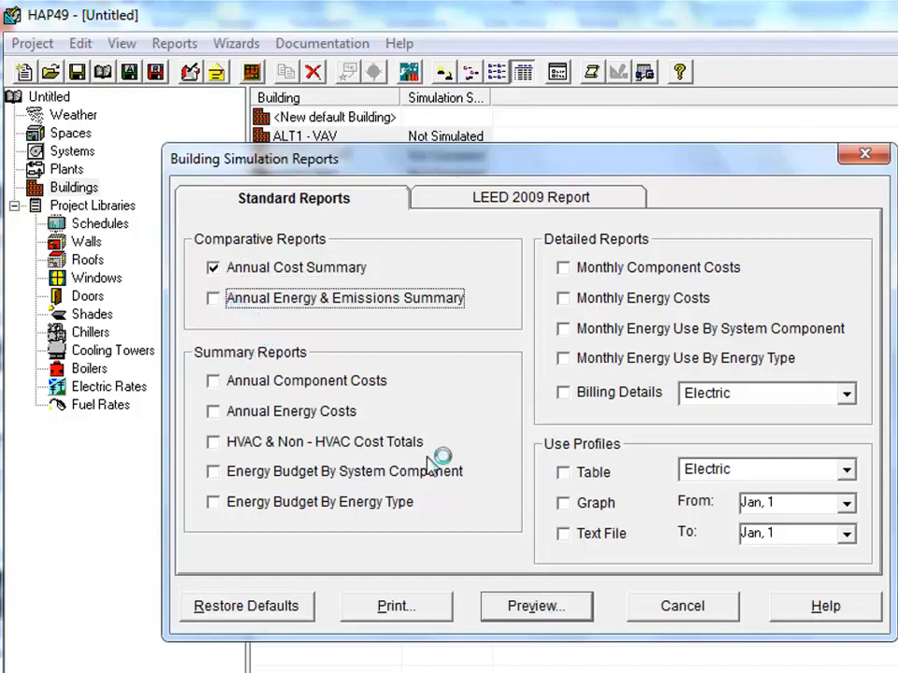
left_click(567, 614)
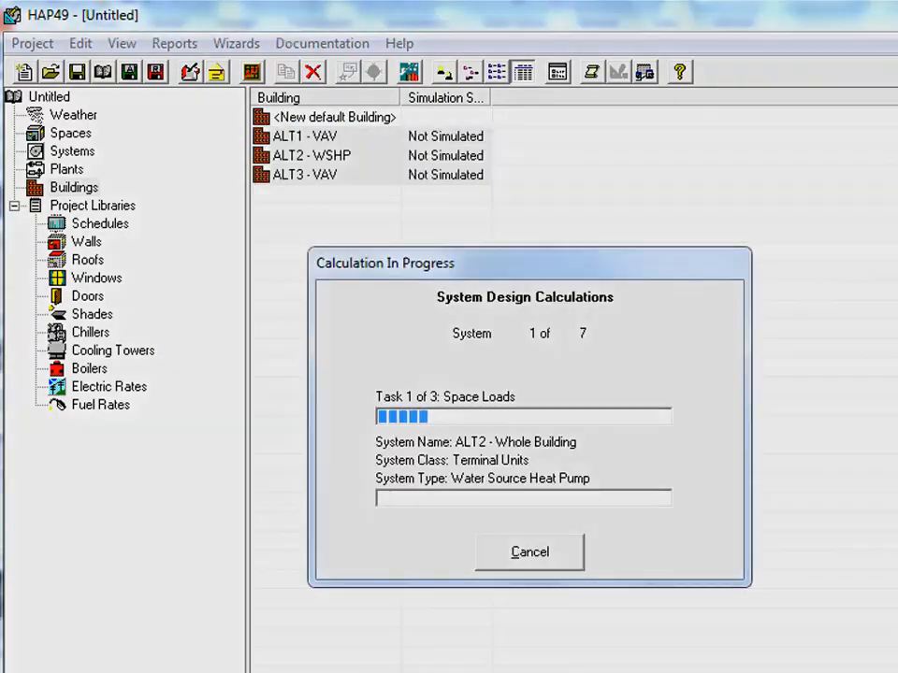